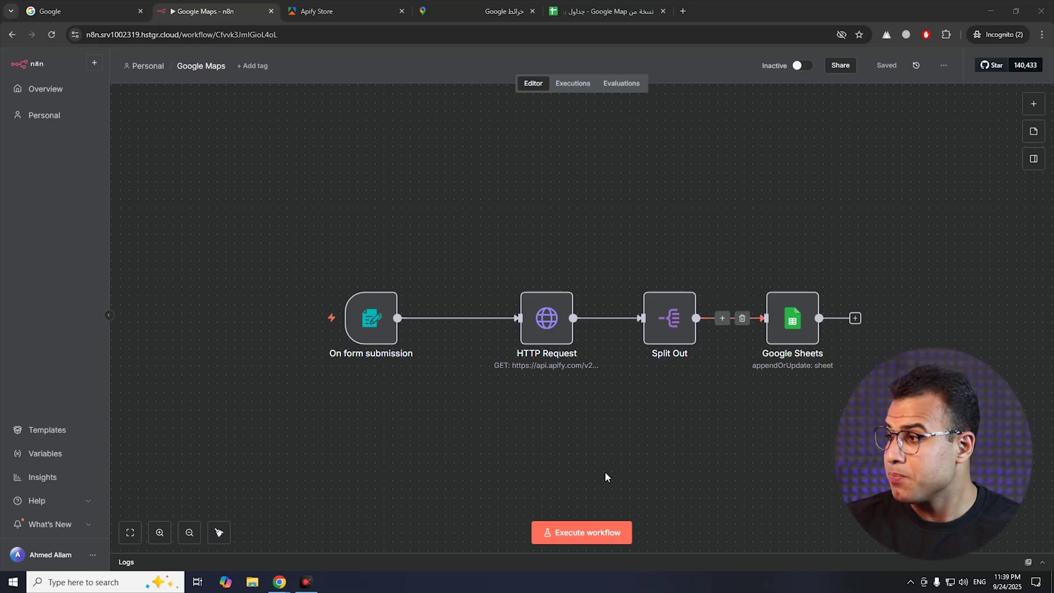
Start a test run and fill the form's activity and both coordinate fields from the pasted coordinates
left_click(588, 532)
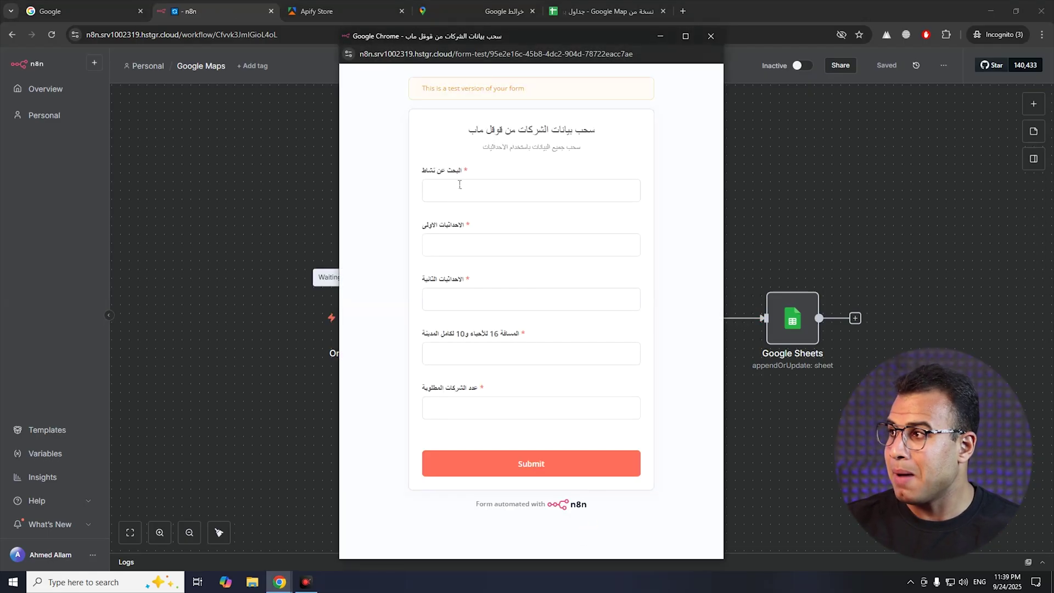
left_click(459, 185)
type("فنادق")
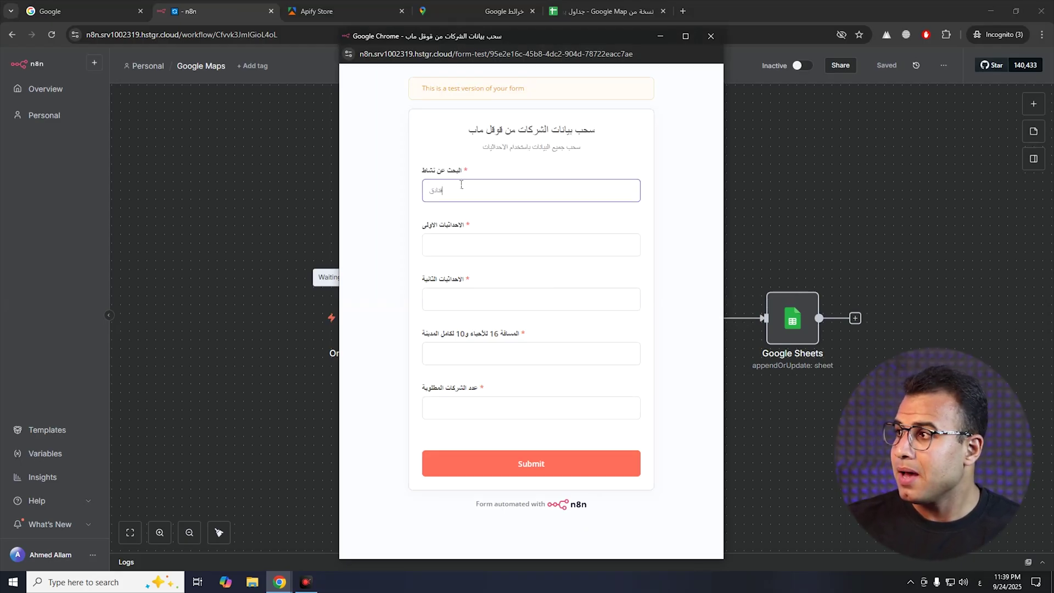
left_click(448, 249)
type("30.04774431237351")
left_click_drag(505, 248, 468, 248)
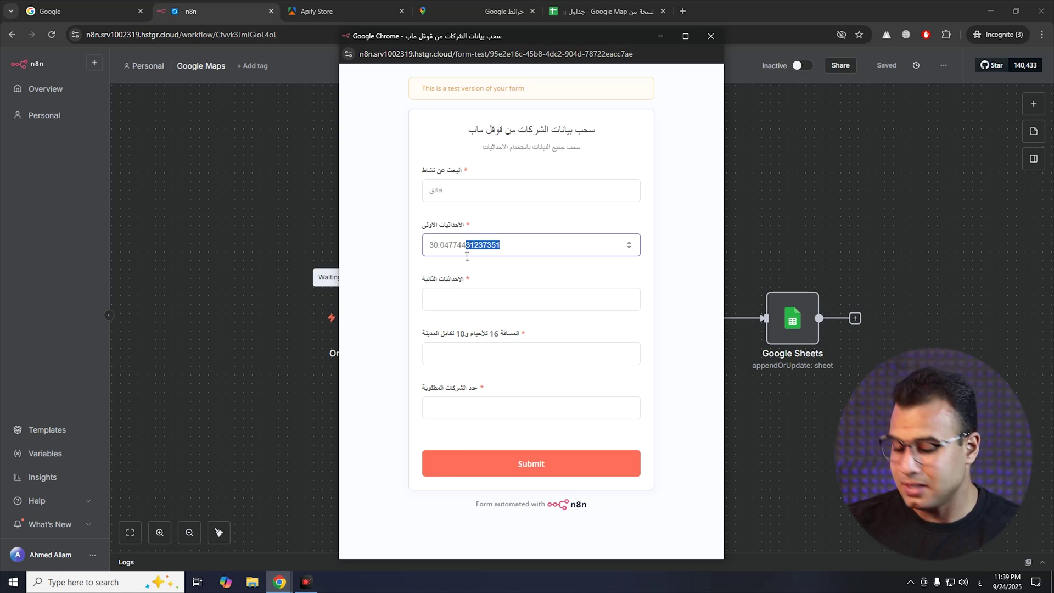
key("ctrl+x")
left_click(465, 297)
key("ctrl+v")
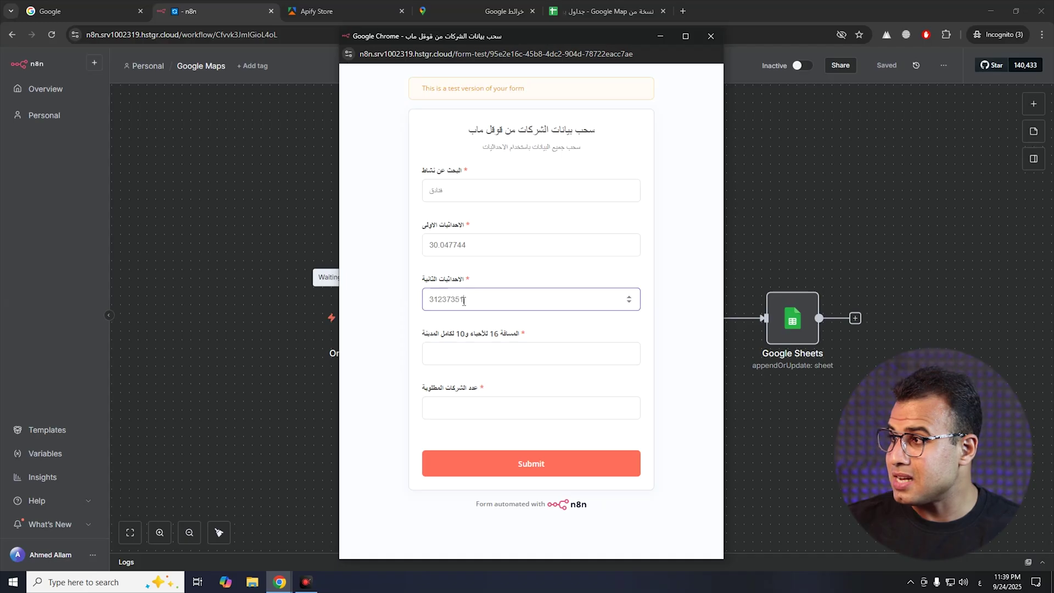
Set distance 16 and the company count, submit the form, and bring up the results spreadsheet
left_click(479, 353)
type("16")
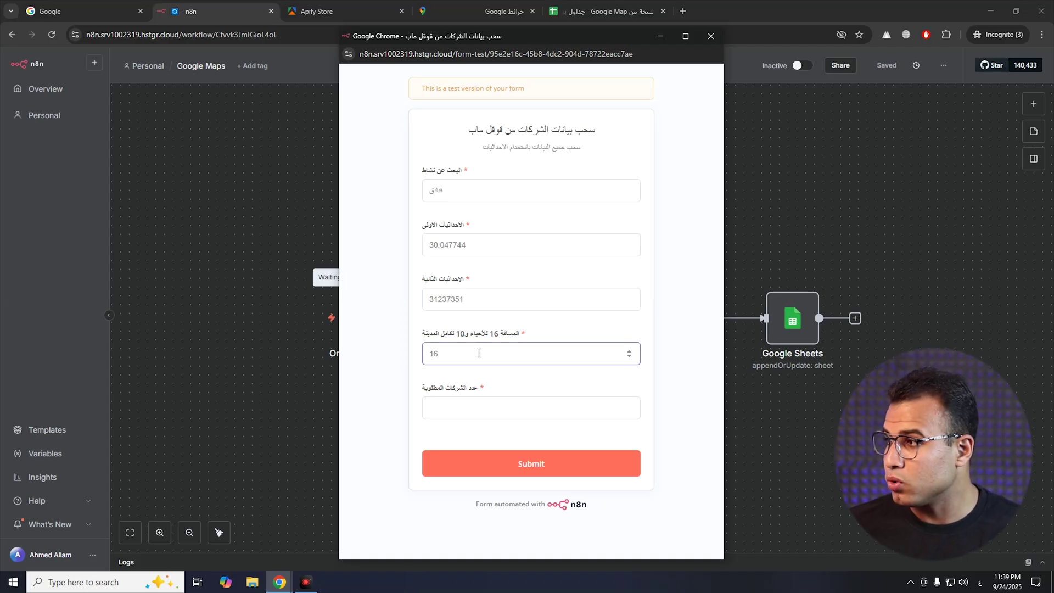
left_click(460, 408)
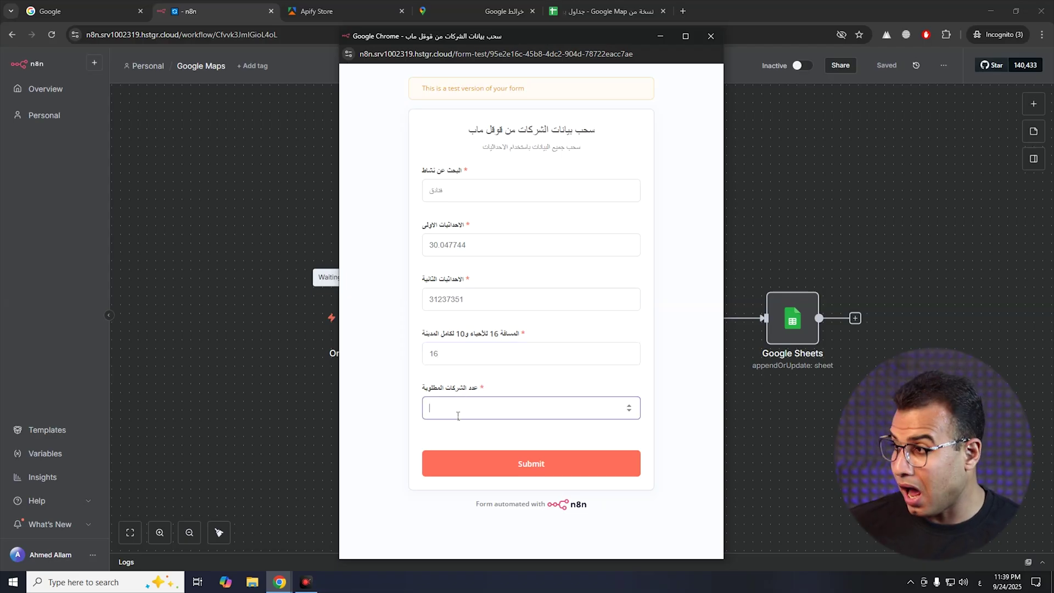
type("10")
left_click(476, 472)
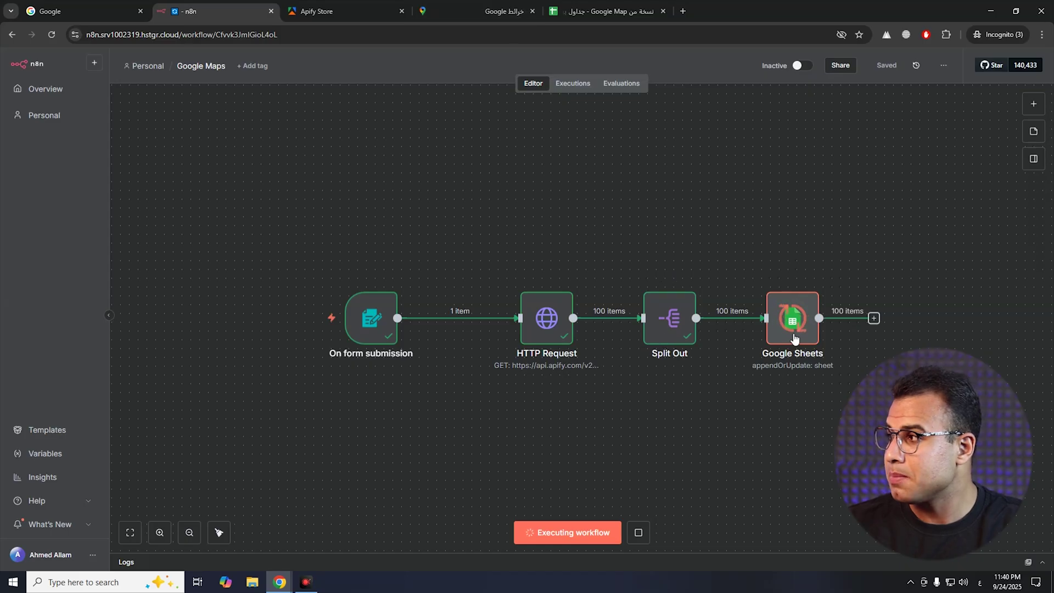
left_click(610, 11)
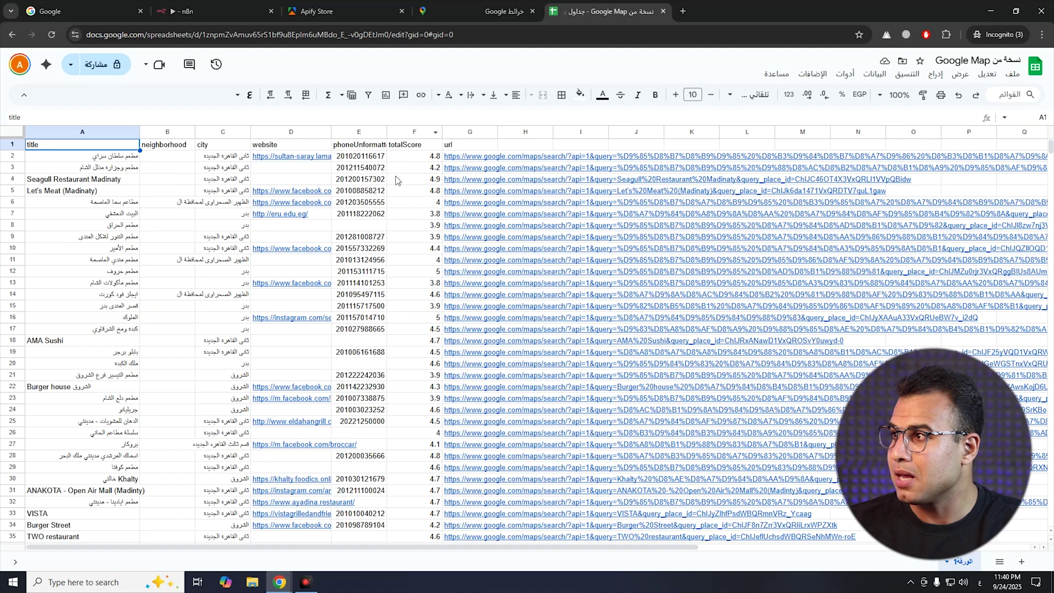
Review the scraped phone numbers and ratings in E:F rows 2–32, scroll the listings, then return to n8n
left_click_drag(414, 156, 360, 502)
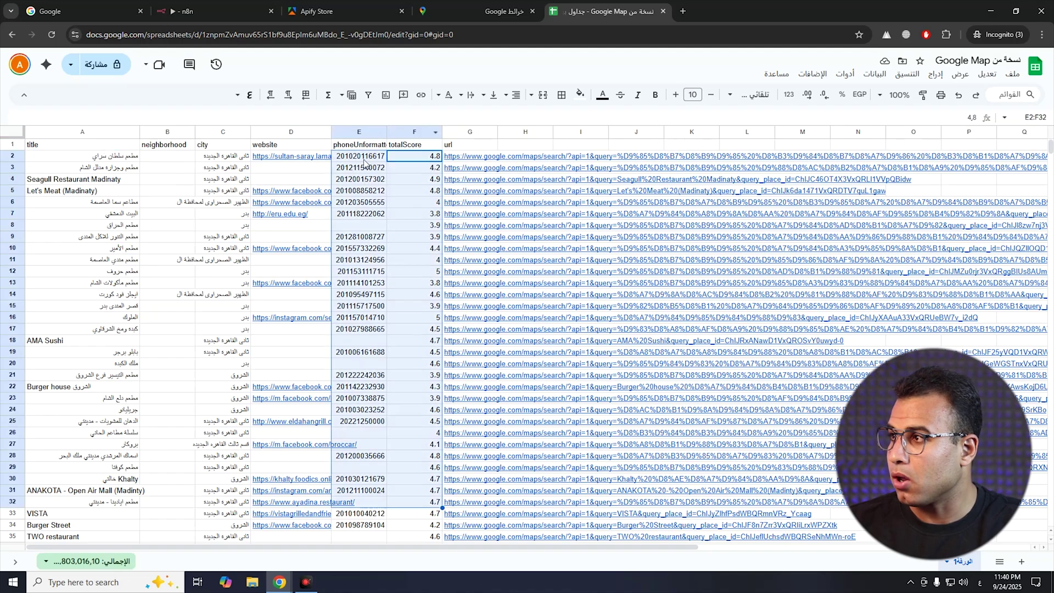
key("Left")
key("Down")
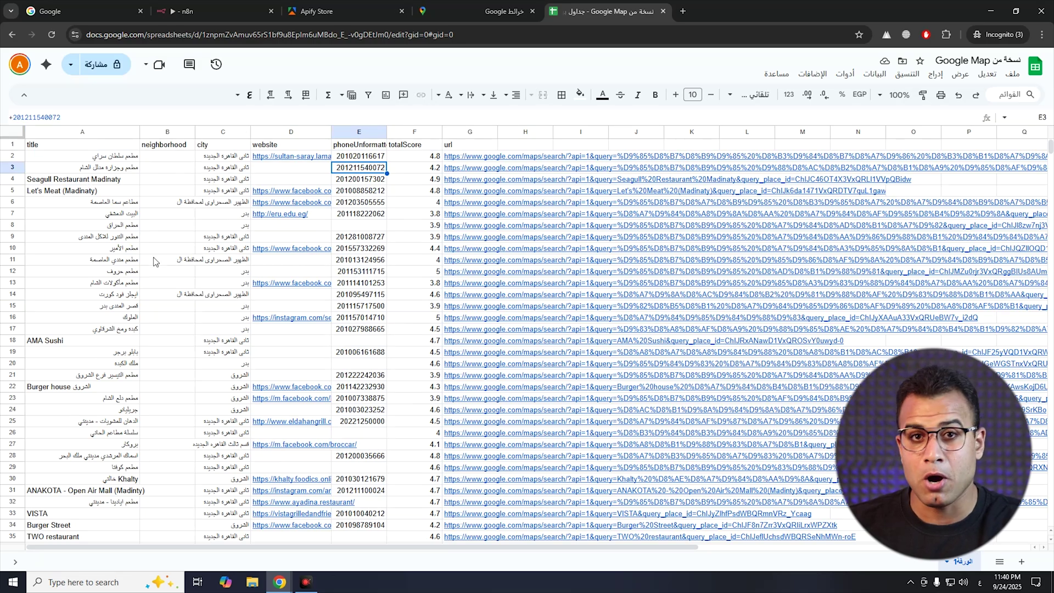
scroll(154, 285, "down", 4)
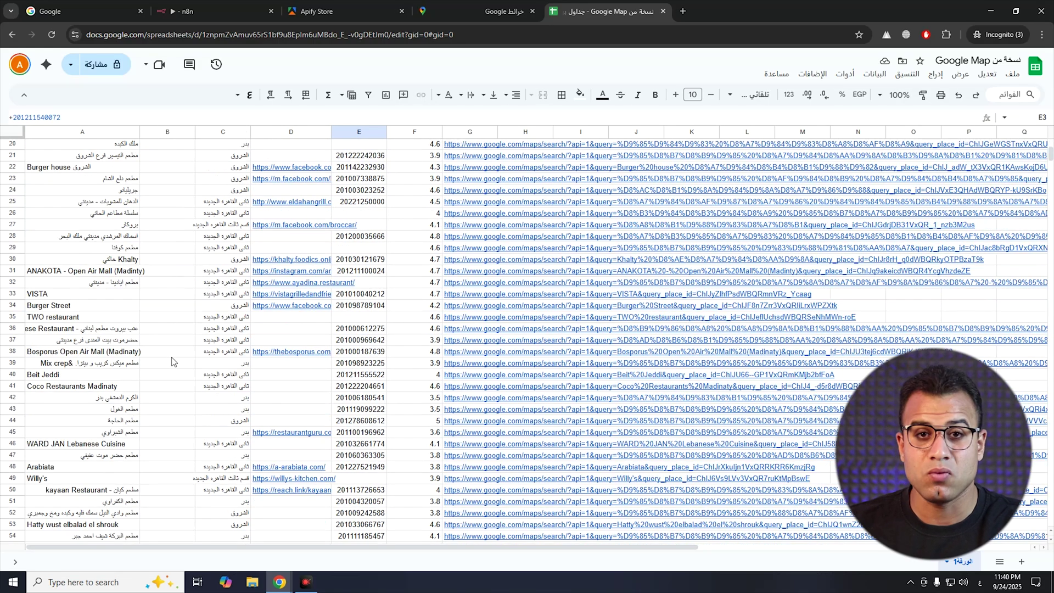
scroll(376, 333, "down", 3)
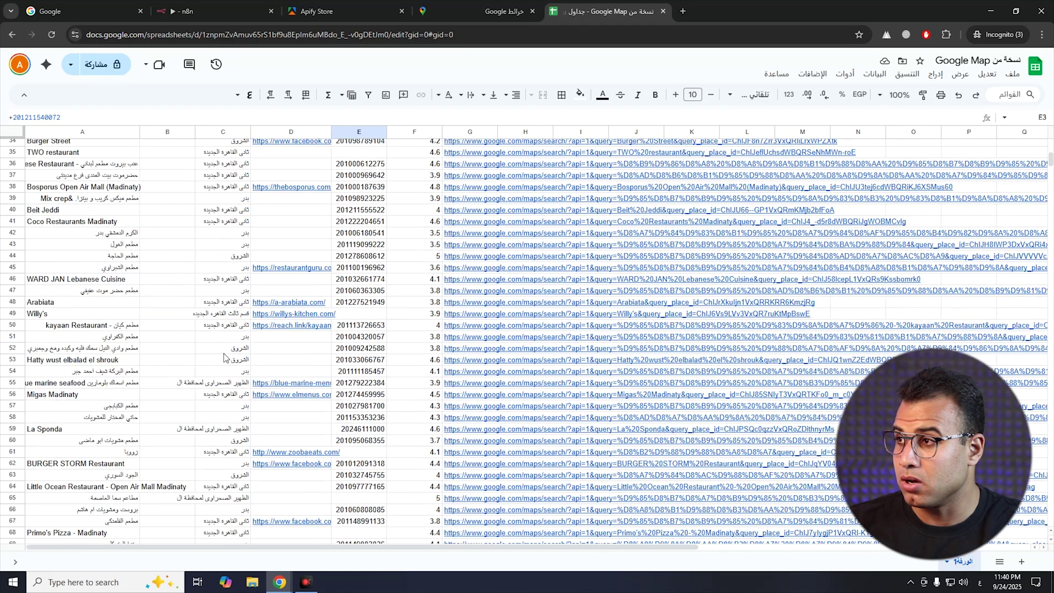
left_click(346, 11)
left_click(219, 9)
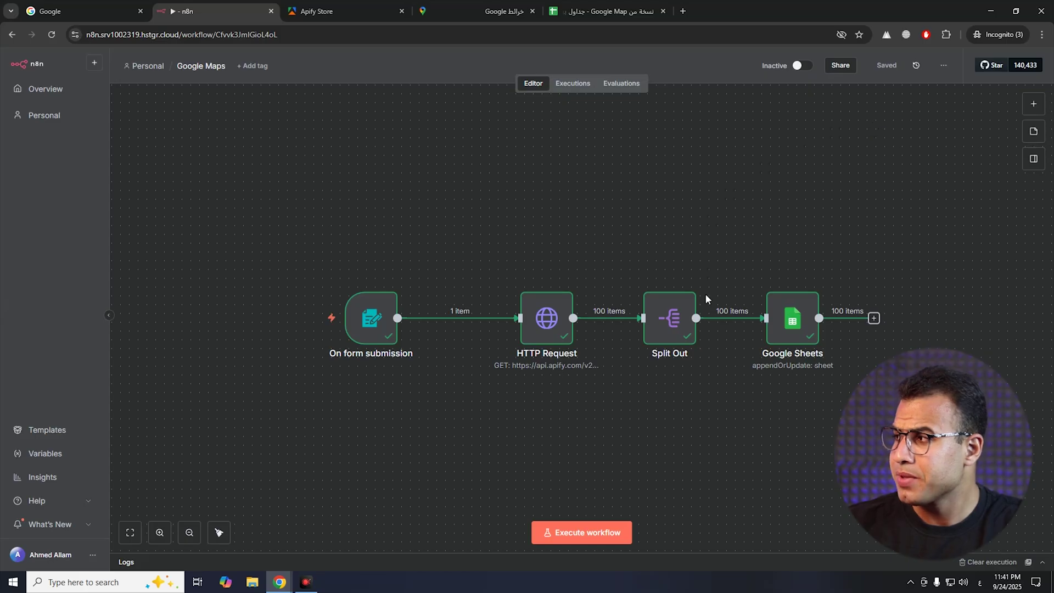
mouse_move(370, 318)
key("Return")
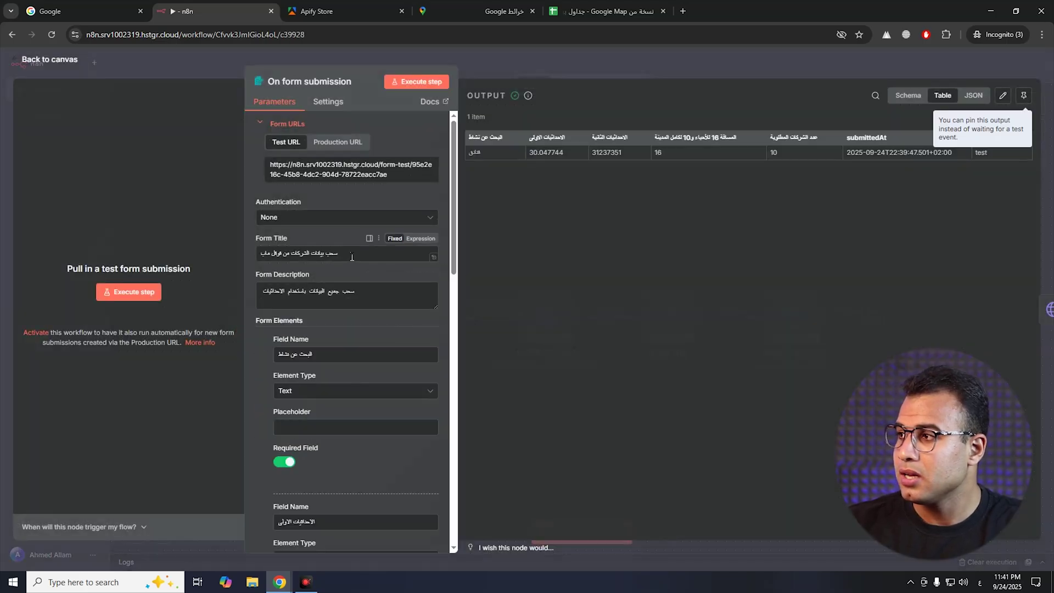
triple_click(352, 253)
triple_click(329, 291)
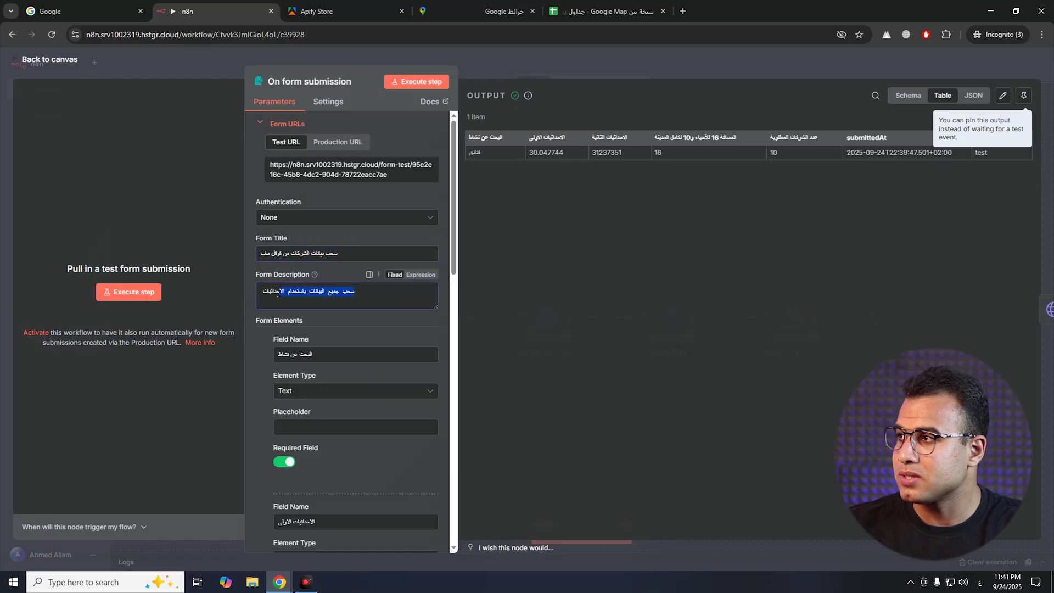
scroll(314, 327, "down", 5)
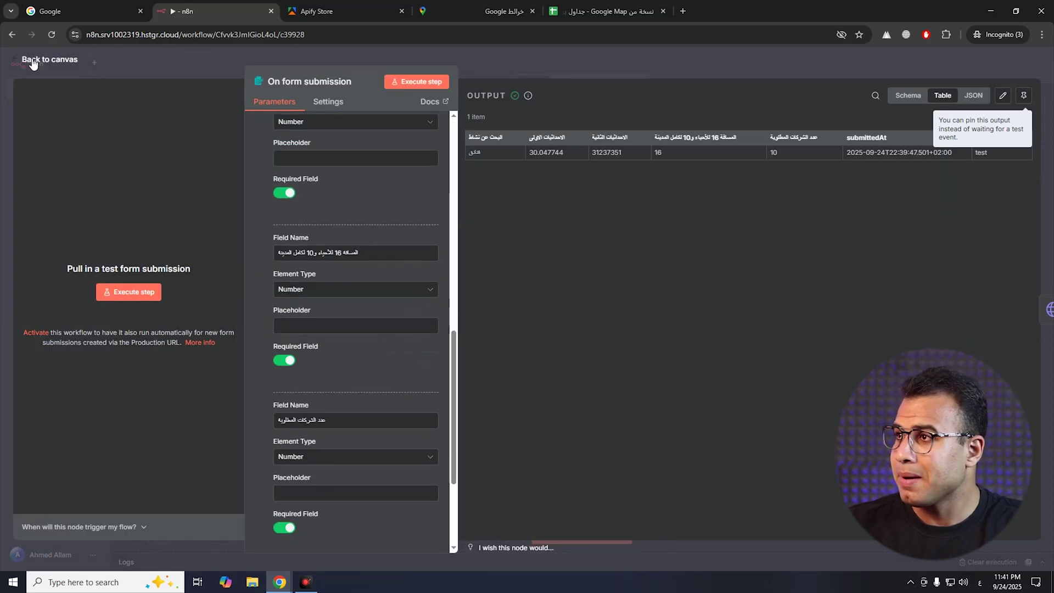
left_click(34, 60)
mouse_move(547, 317)
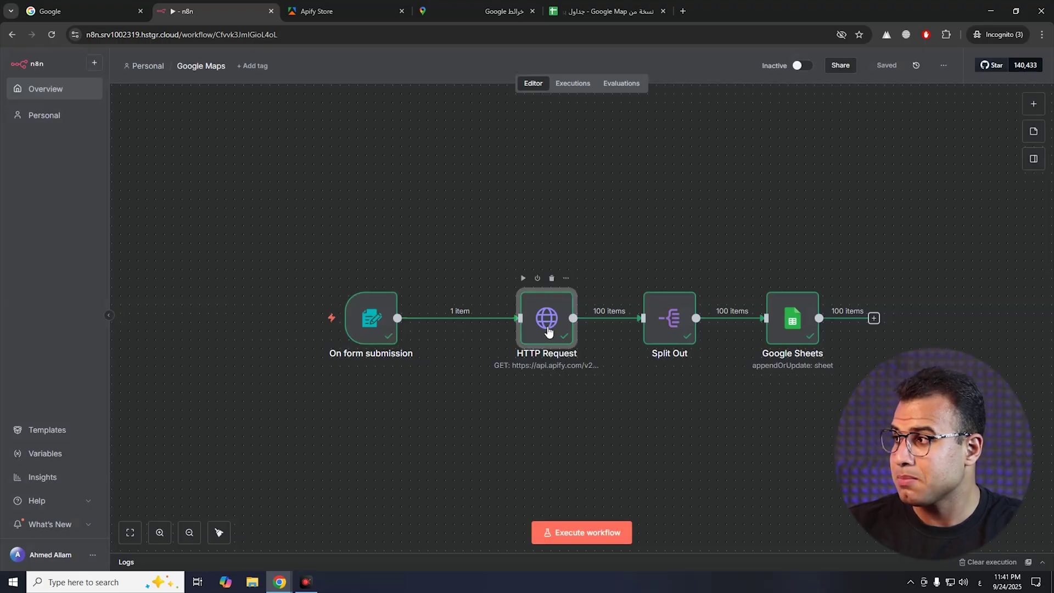
Review the HTTP Request node's Apify request settings, then go to the Apify Store
double_click(522, 333)
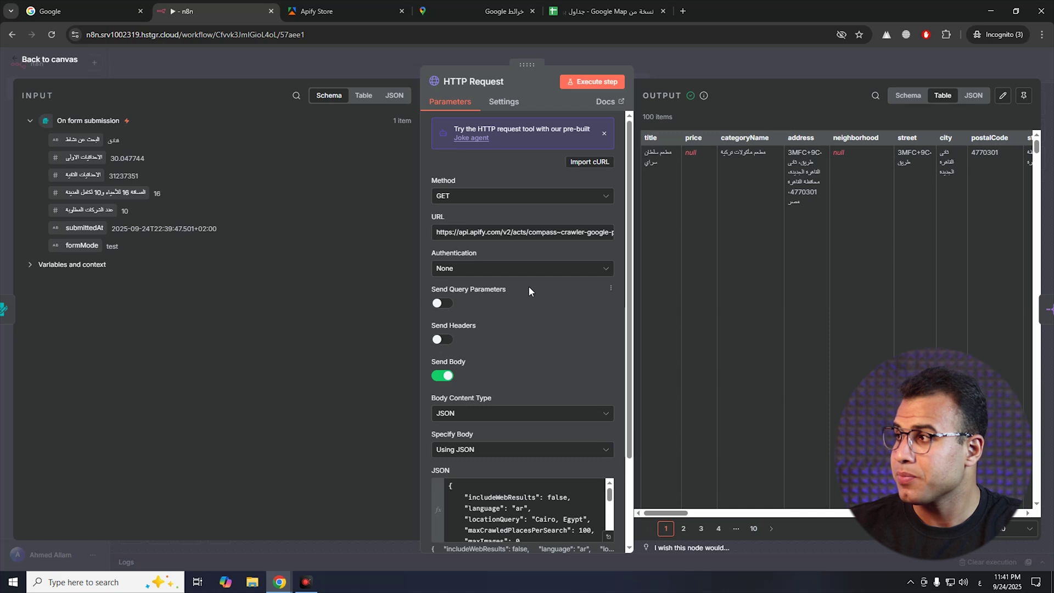
mouse_move(437, 217)
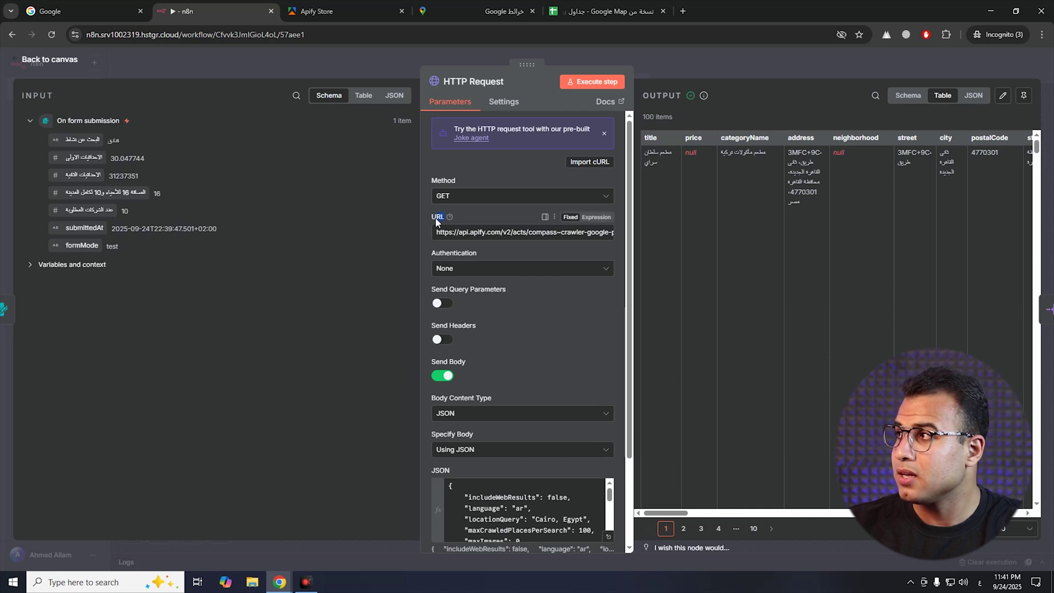
left_click(338, 15)
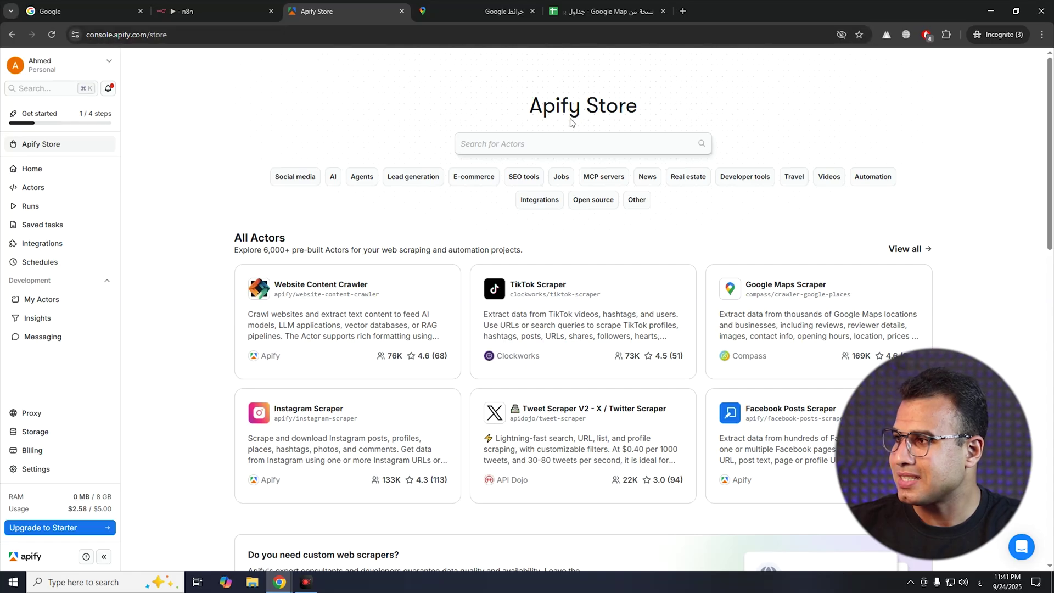
Open the Google Maps Scraper actor page and show its integration options
left_click_drag(524, 112, 636, 109)
left_click(499, 117)
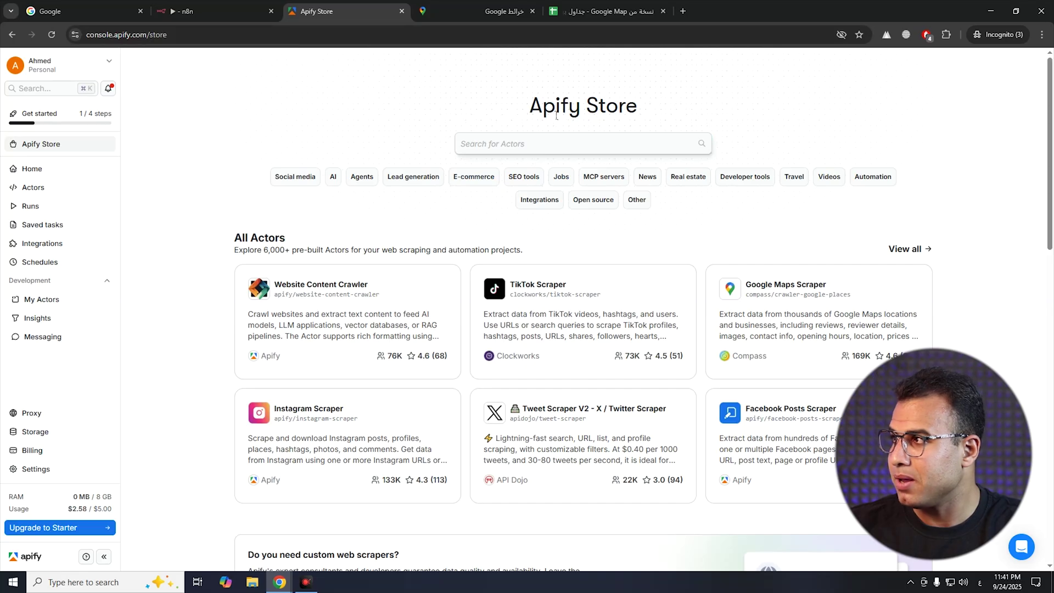
left_click_drag(562, 117, 626, 110)
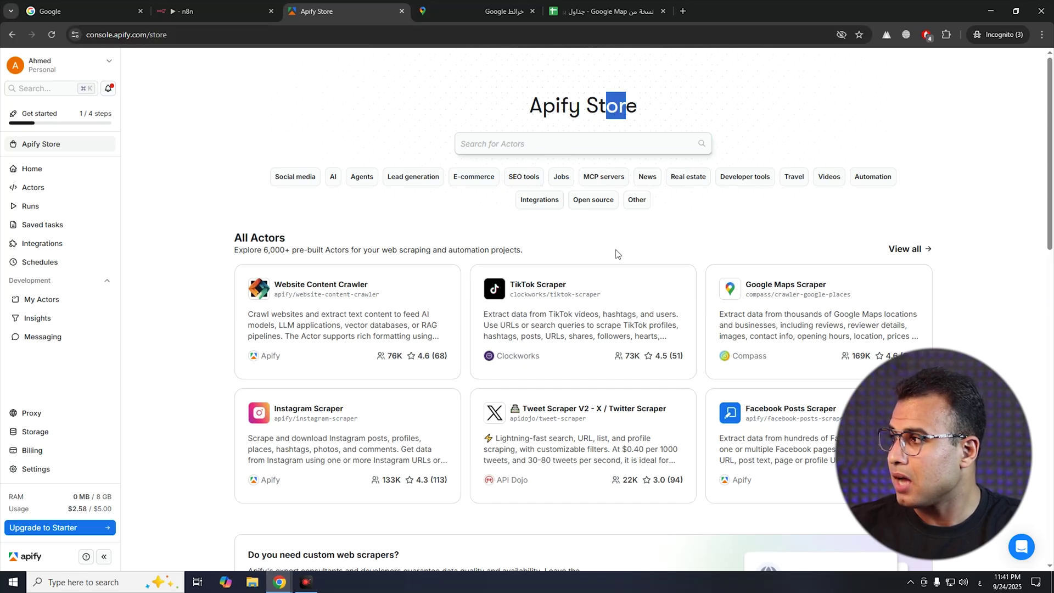
left_click(782, 303)
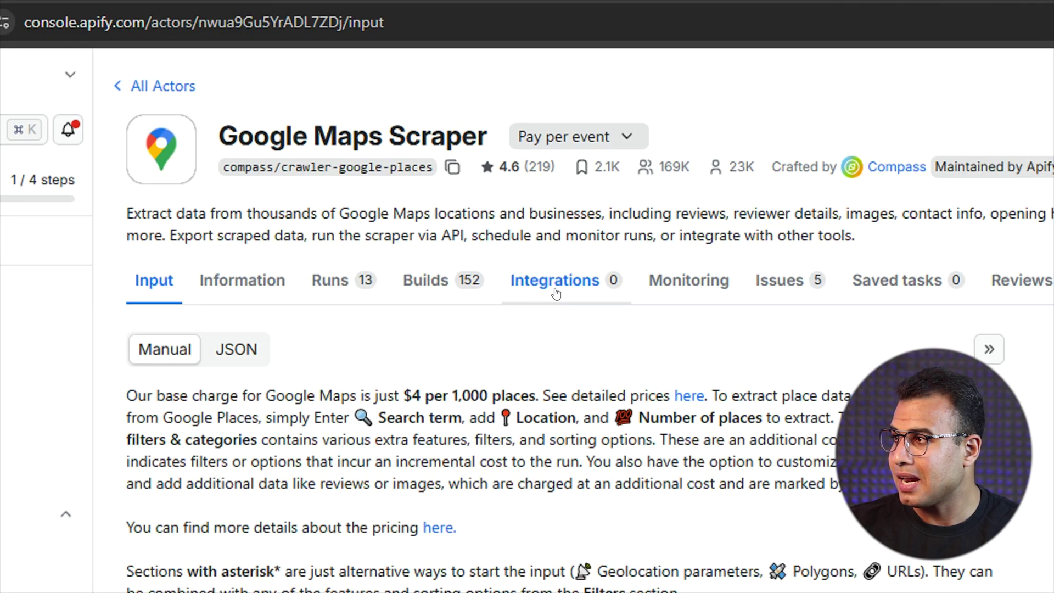
left_click(353, 166)
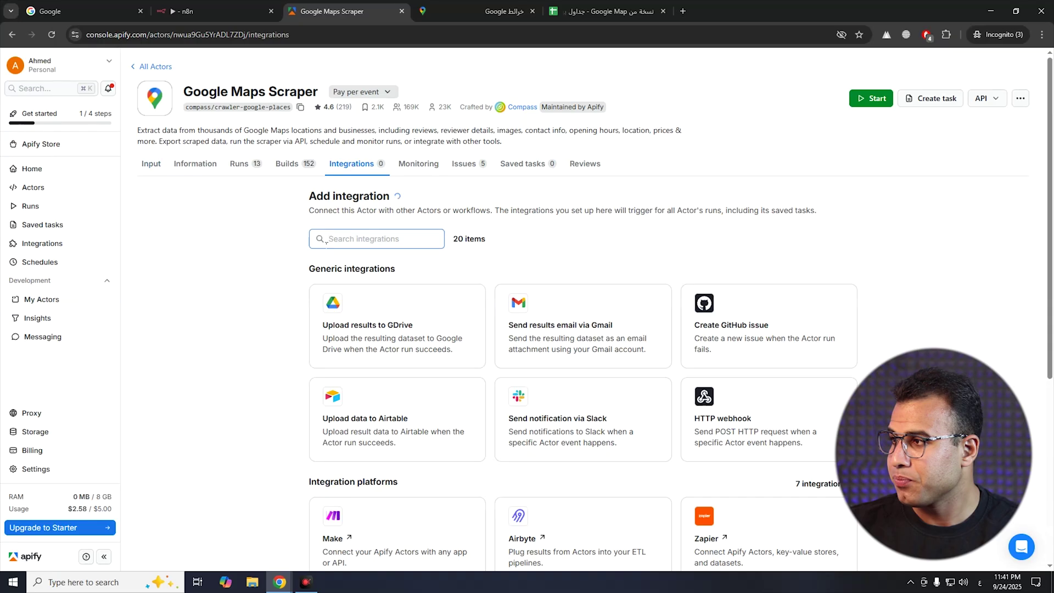
scroll(362, 291, "down", 3)
scroll(351, 329, "down", 3)
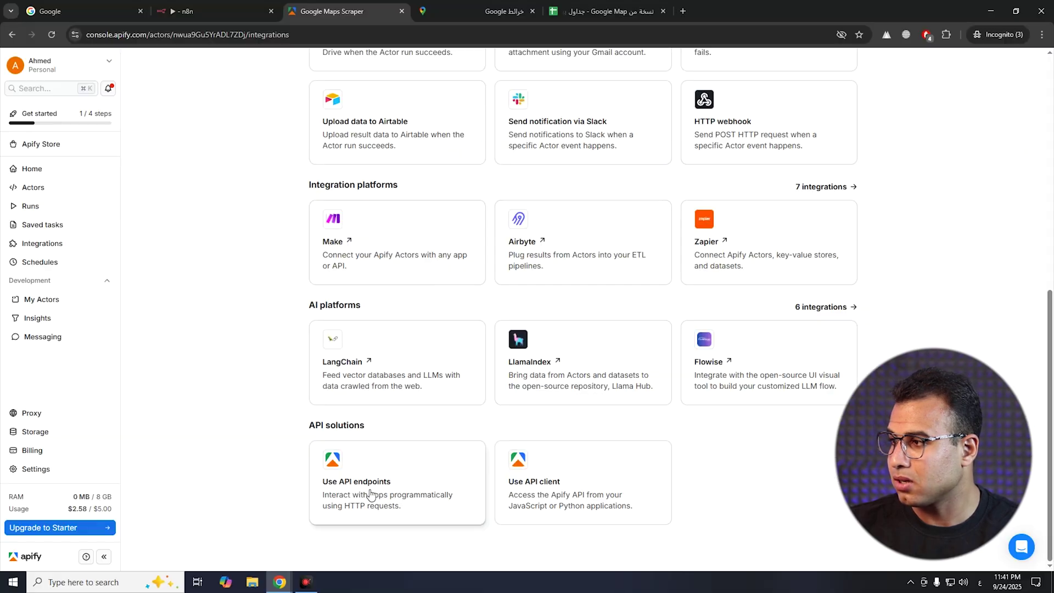
Copy the 'Run Actor synchronously and get dataset items' endpoint URL and select n8n's HTTP Request URL
left_click(372, 491)
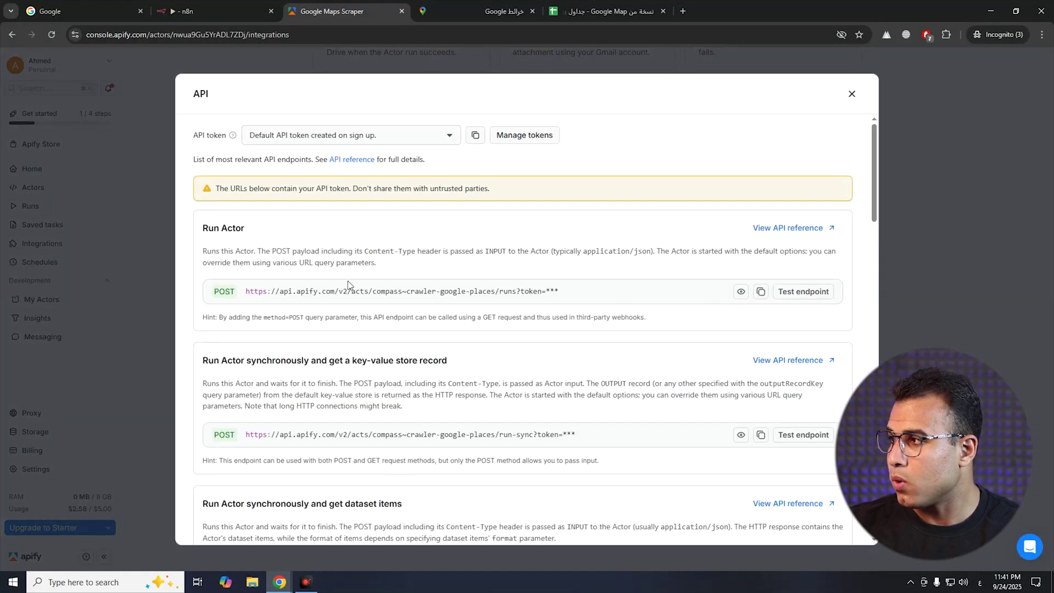
double_click(218, 291)
double_click(218, 436)
scroll(230, 429, "down", 2)
double_click(216, 457)
scroll(262, 428, "down", 2)
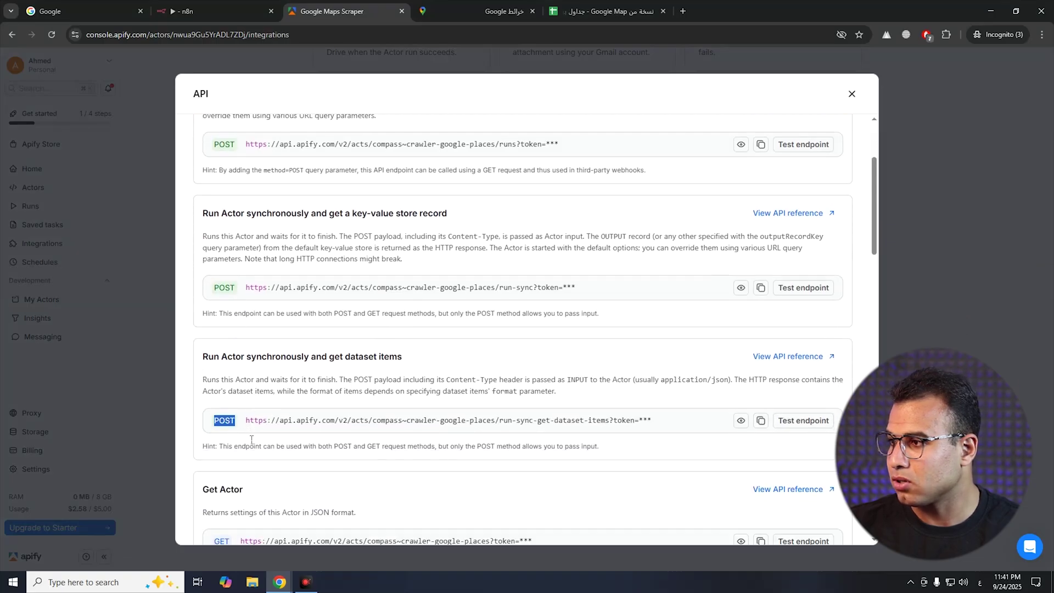
left_click(760, 348)
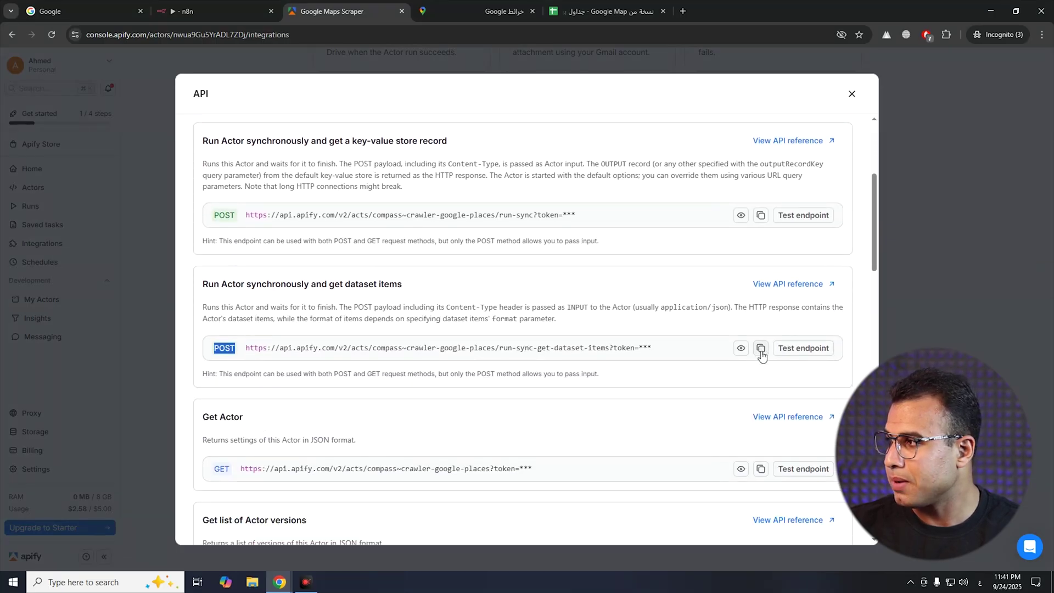
left_click(195, 11)
left_click(522, 232)
Replace the HTTP Request URL with the pasted Apify run-sync dataset-items endpoint
key("ctrl+a")
right_click(487, 232)
left_click(520, 329)
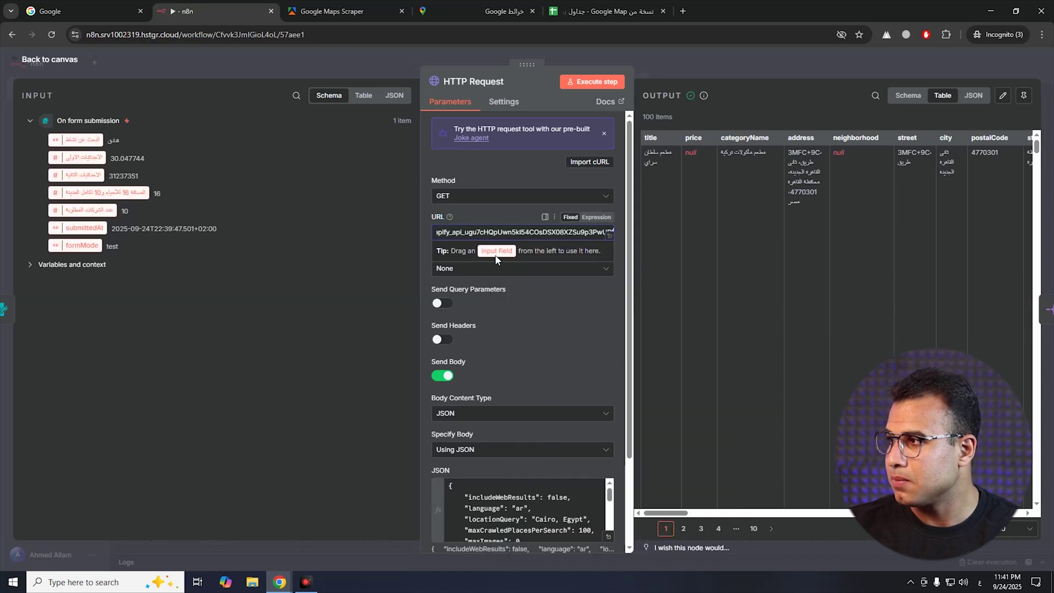
left_click(519, 320)
left_click_drag(459, 231, 553, 231)
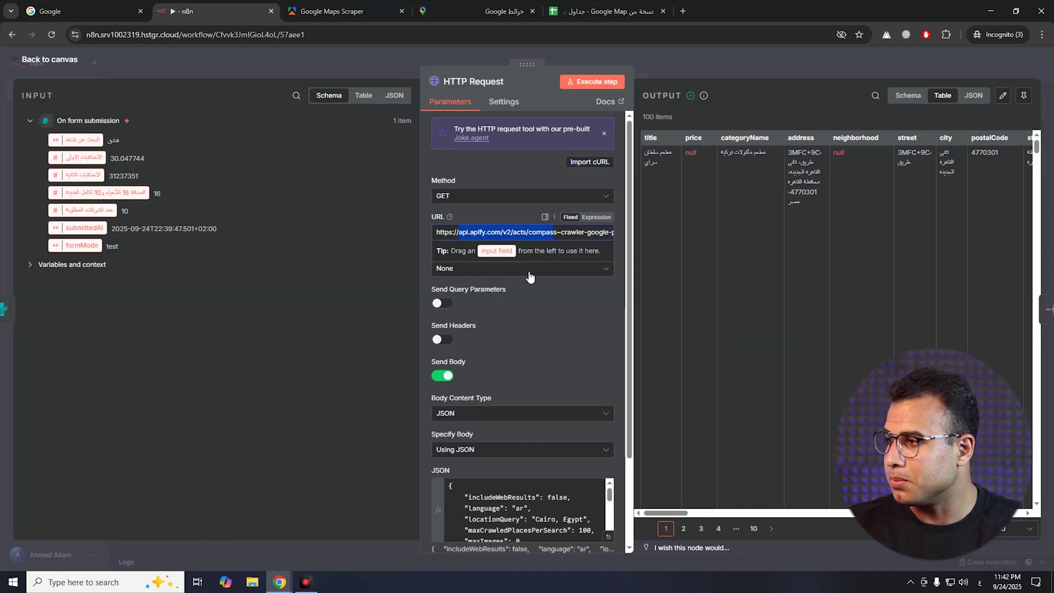
scroll(529, 275, "down", 2)
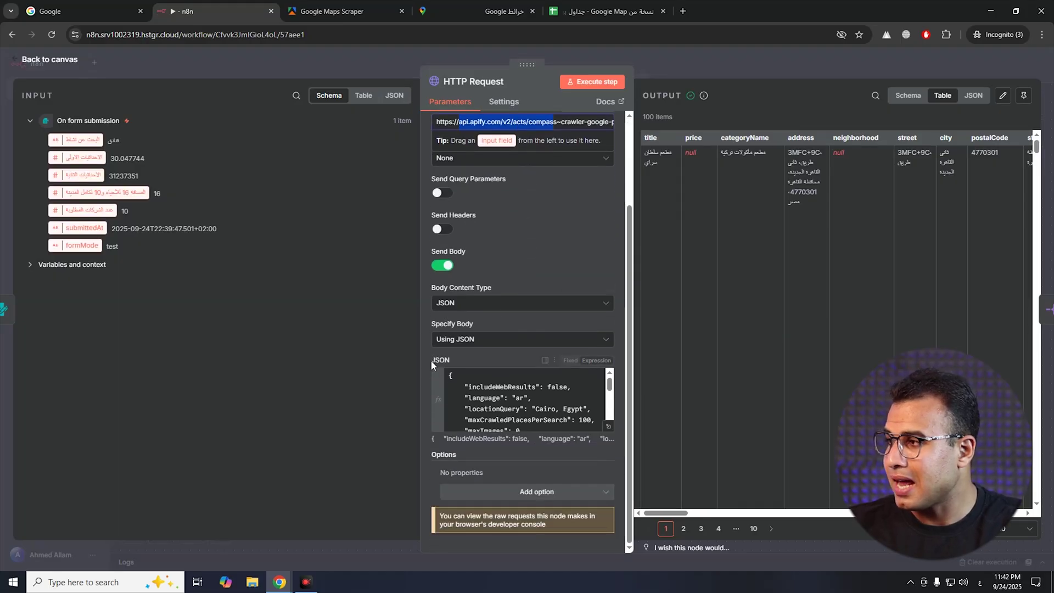
left_click(345, 11)
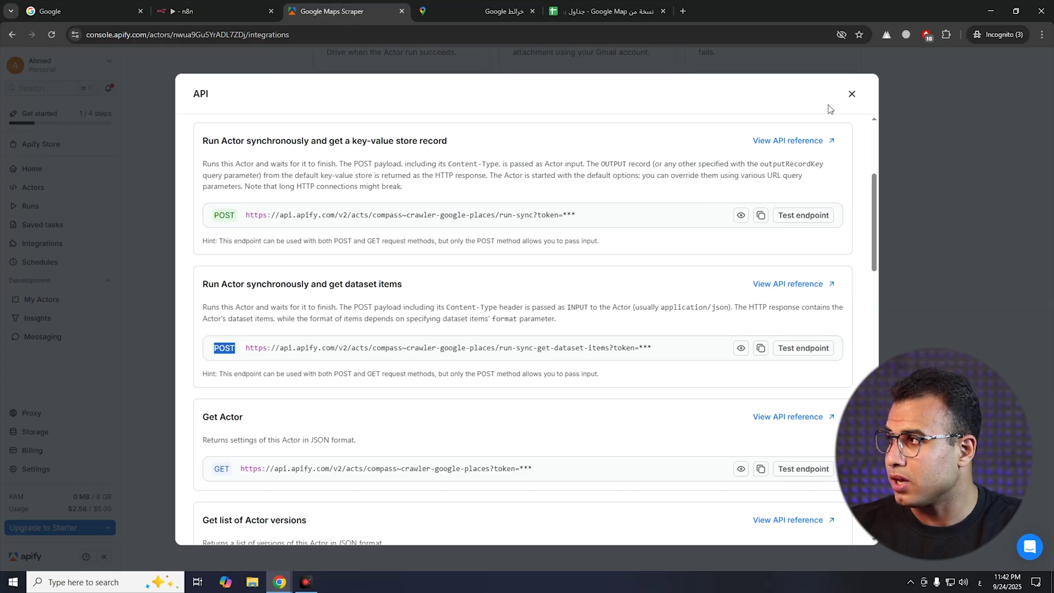
In the scraper's Input form, replace the Mansoura location with cairo
left_click(852, 94)
scroll(390, 262, "up", 6)
scroll(389, 262, "up", 2)
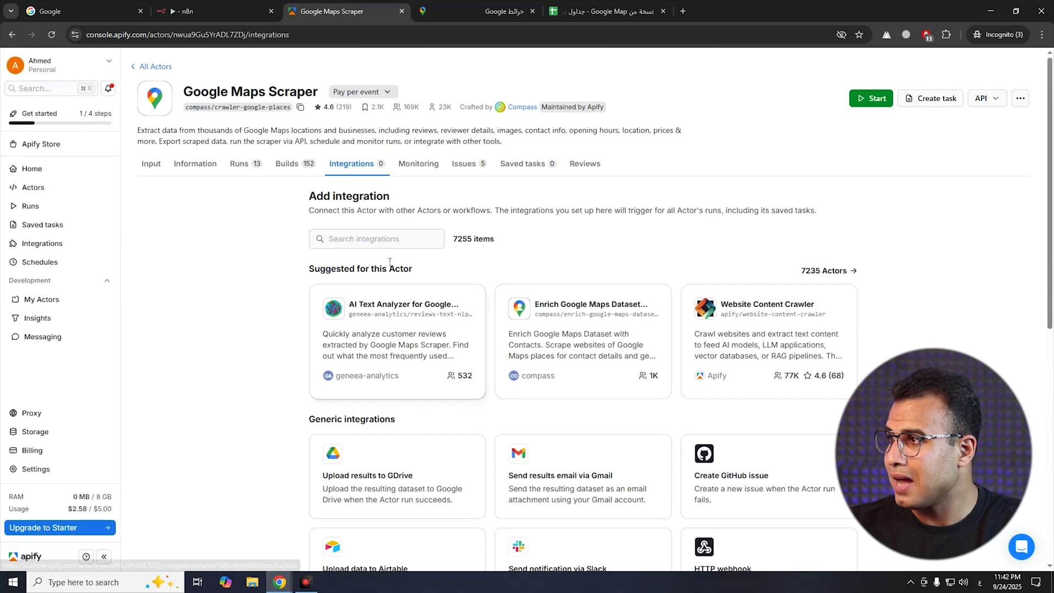
left_click(156, 171)
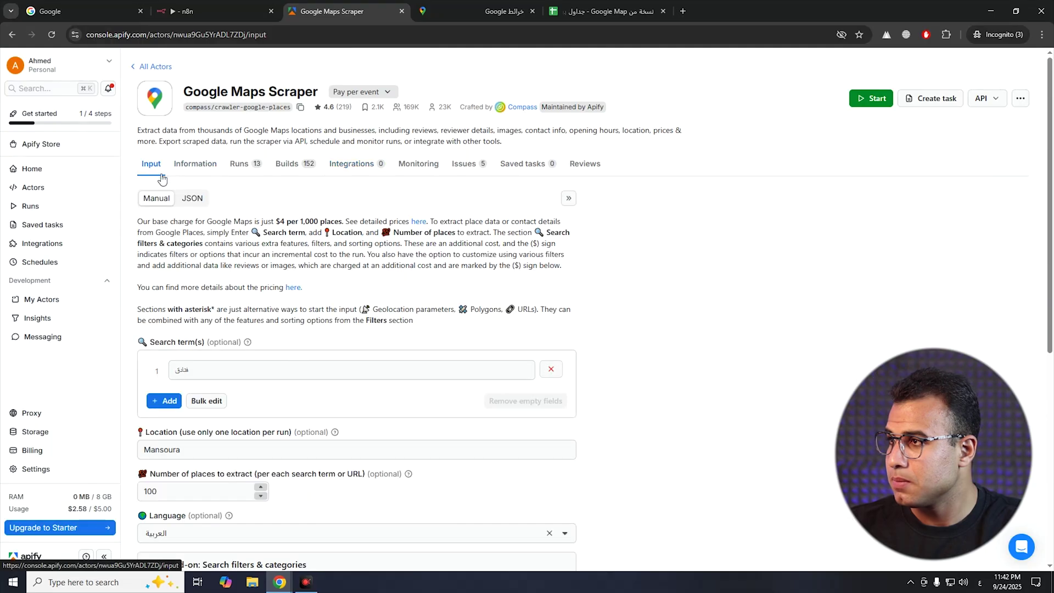
scroll(200, 241, "down", 1)
double_click(181, 316)
double_click(176, 400)
type("cairo")
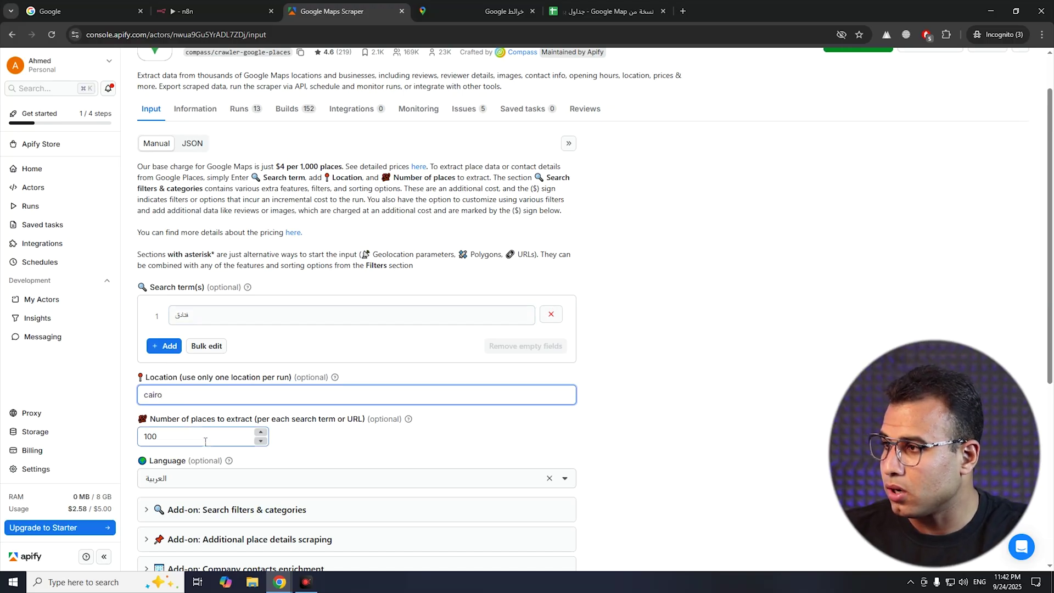
left_click_drag(150, 419, 359, 423)
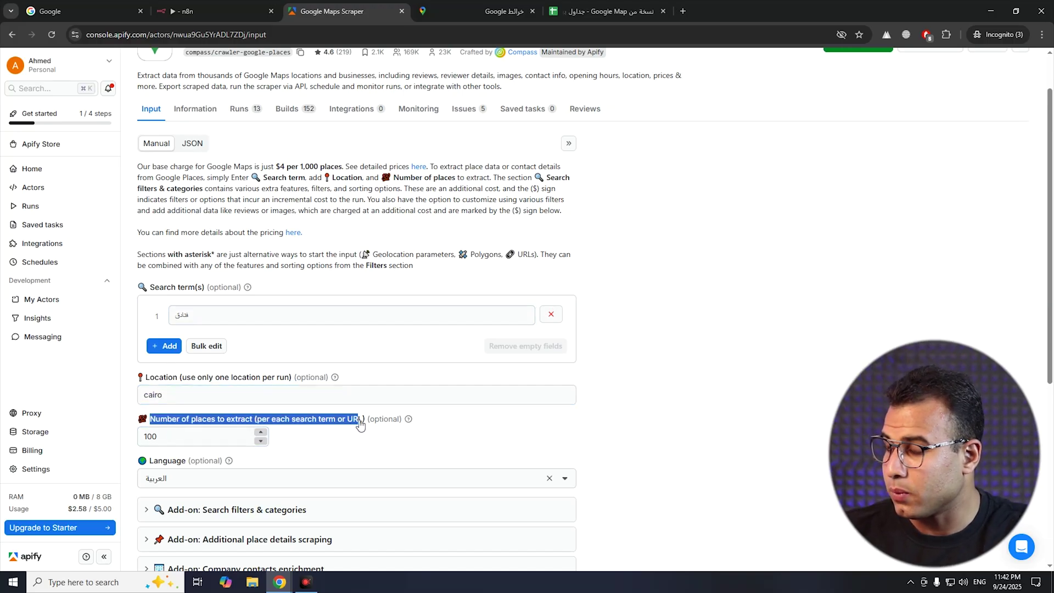
double_click(151, 436)
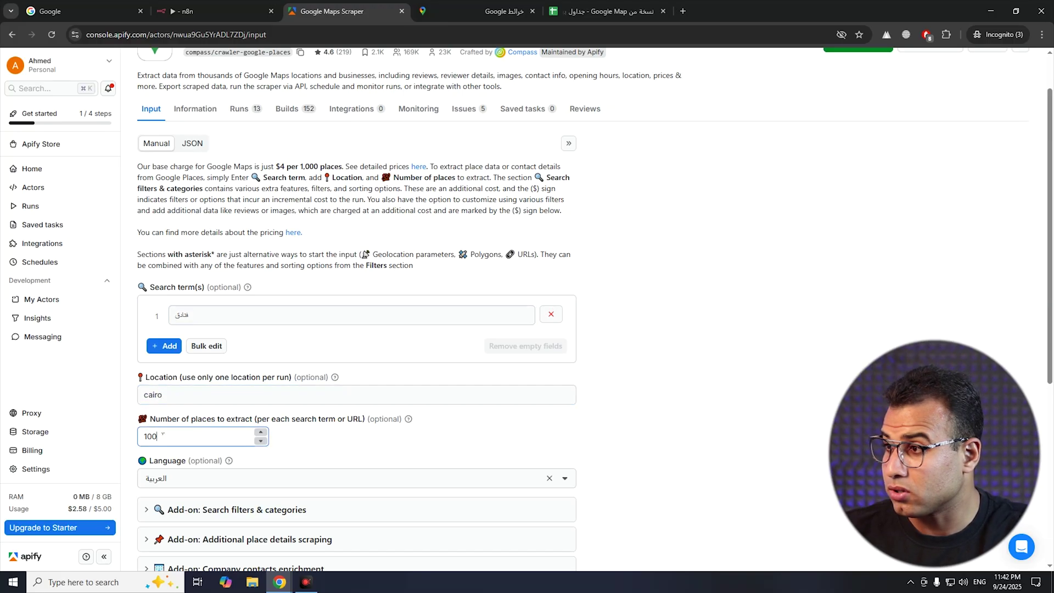
Check the result language, switch the input to JSON view and copy all of it
left_click(200, 474)
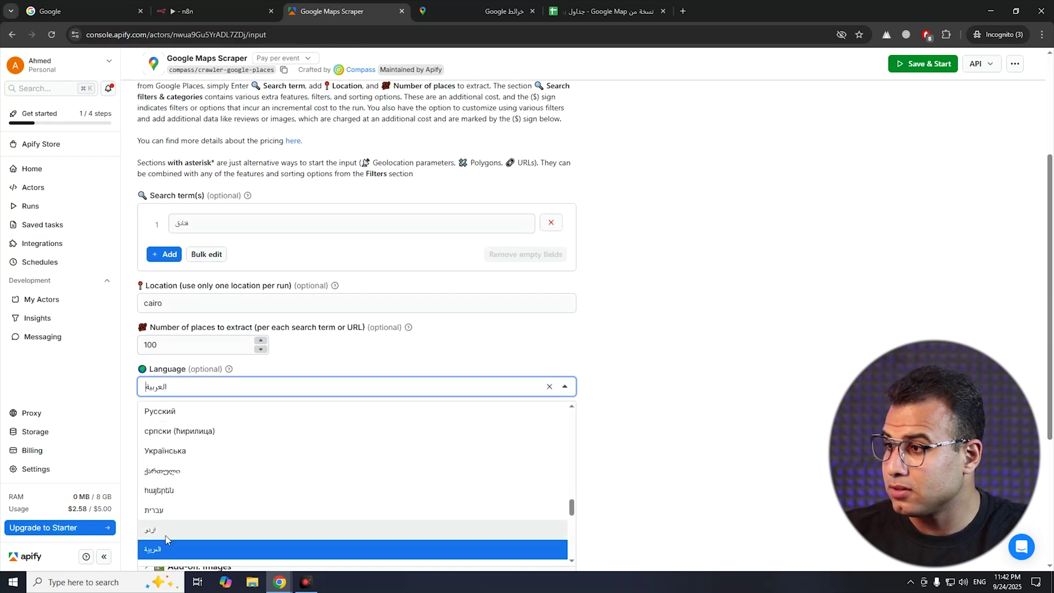
scroll(219, 408, "down", 3)
scroll(423, 384, "up", 1)
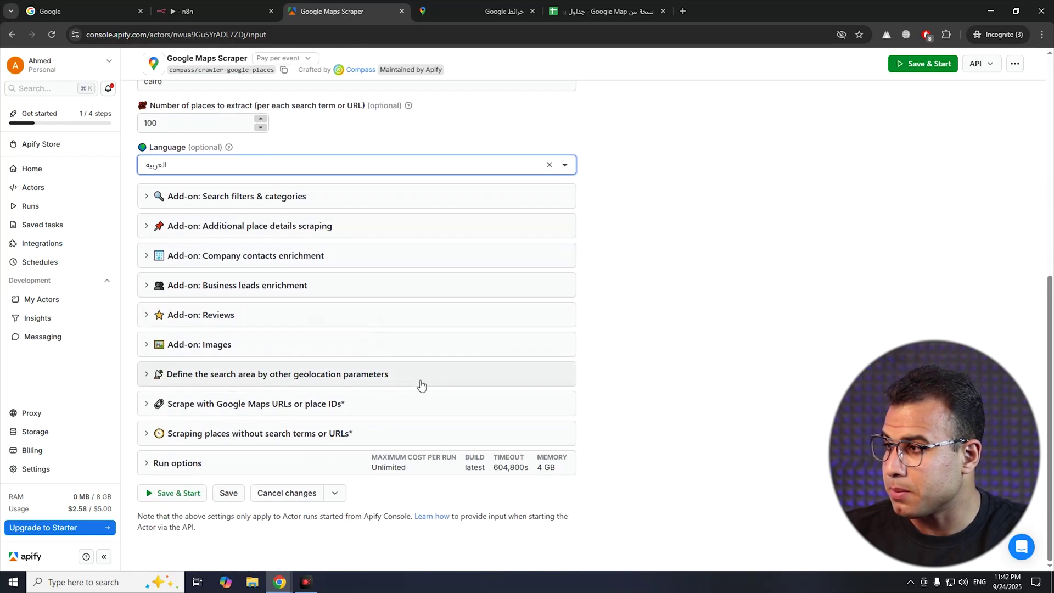
scroll(433, 385, "up", 4)
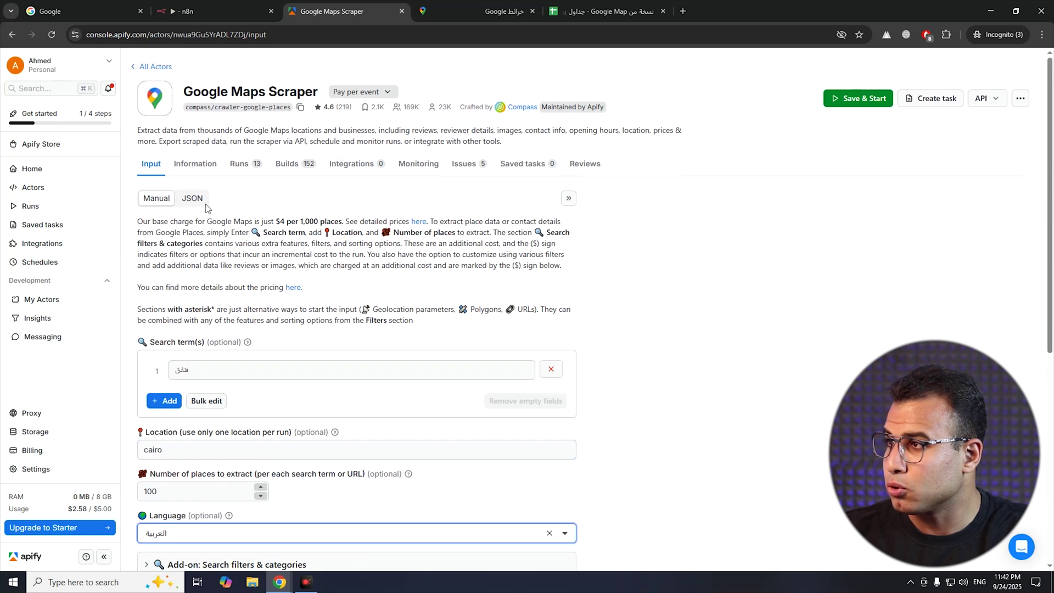
left_click(195, 201)
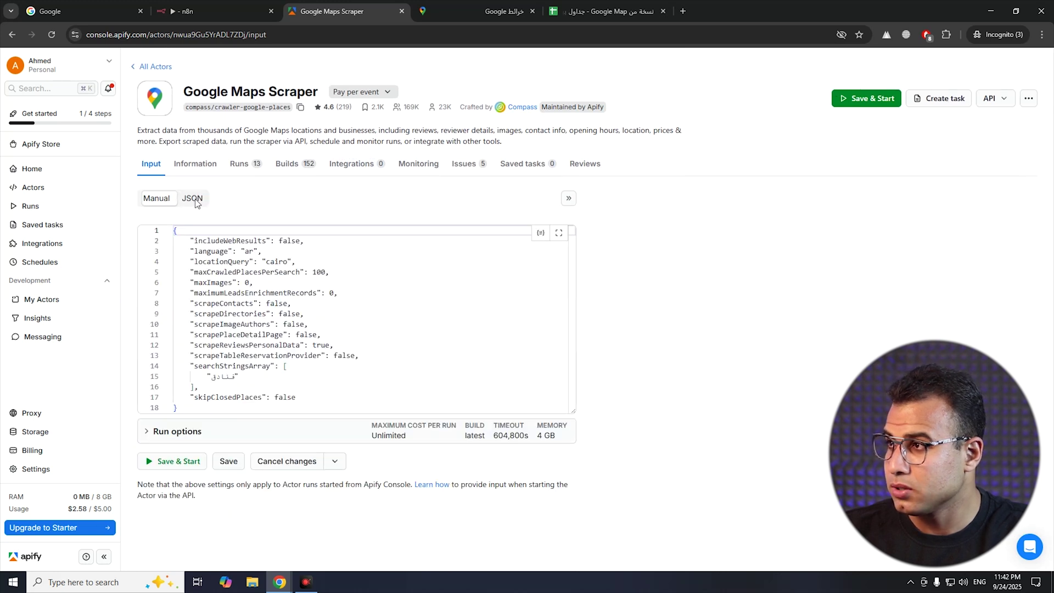
left_click(297, 373)
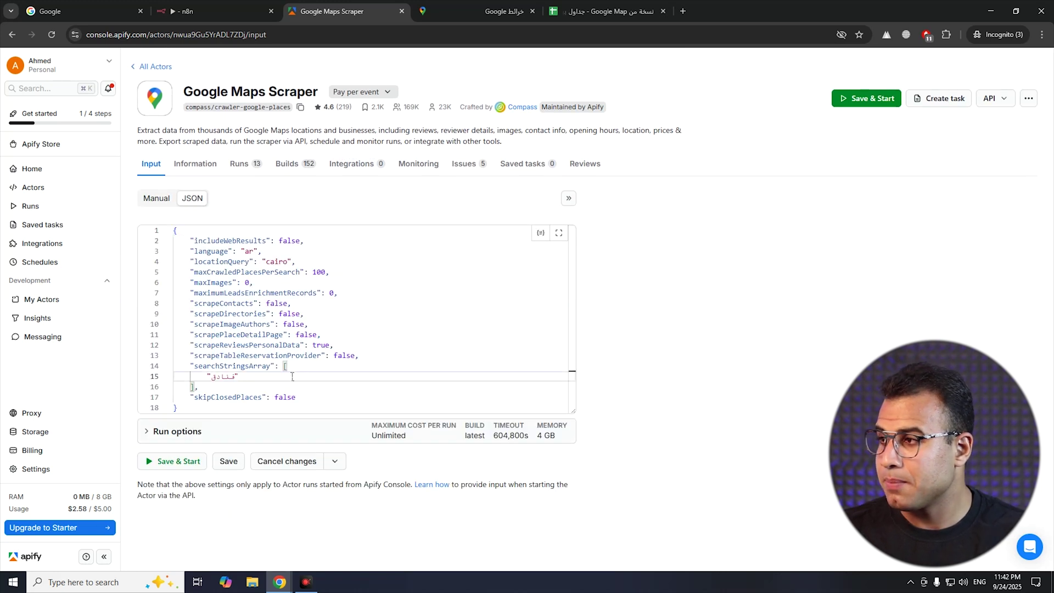
key("ctrl+a")
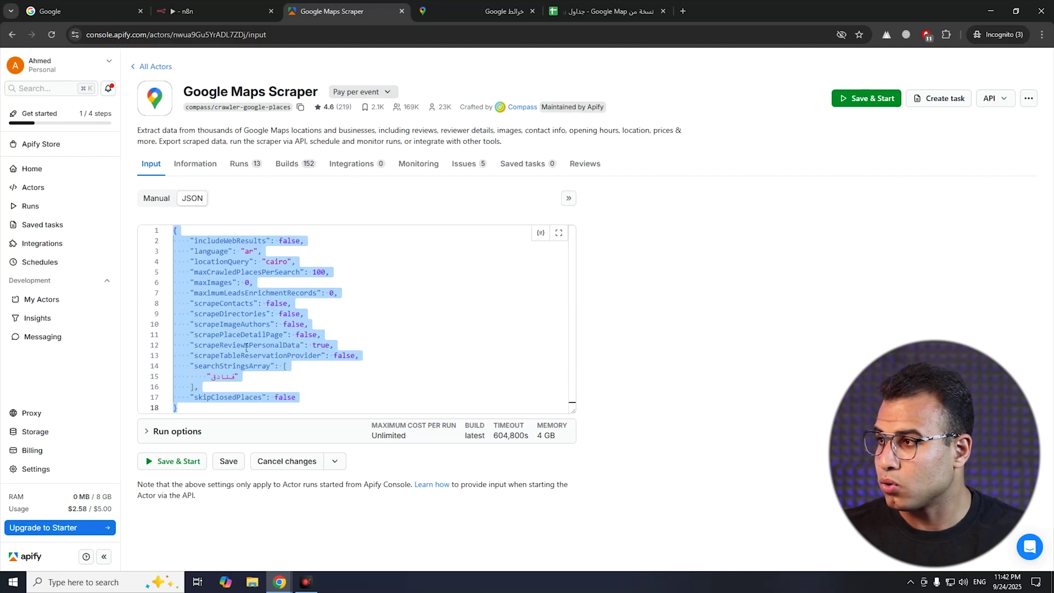
right_click(250, 349)
left_click(261, 441)
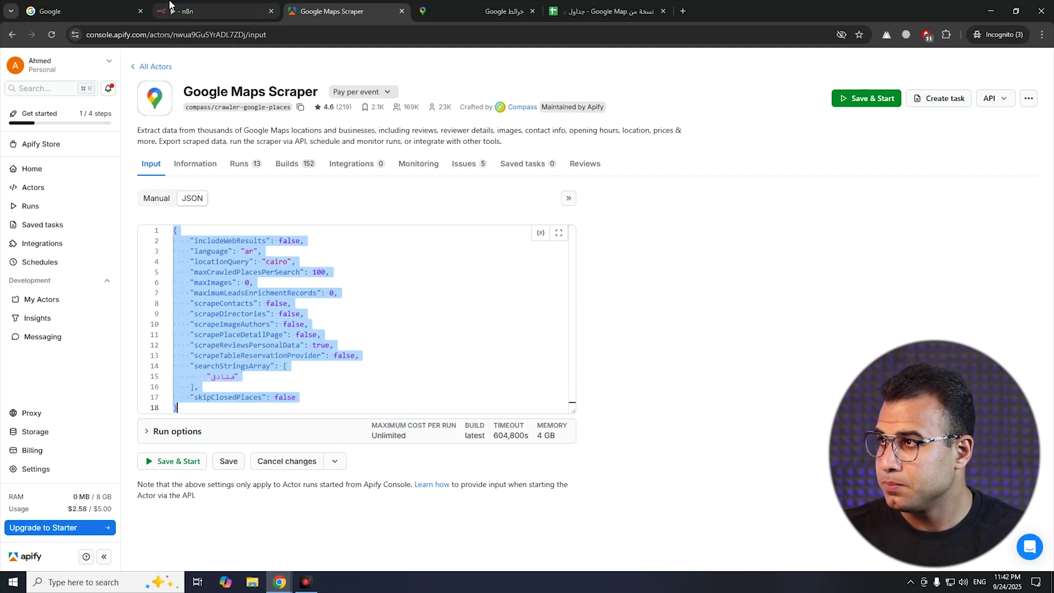
left_click(168, 5)
Replace the HTTP Request JSON body with the copied Apify input (locationQuery cairo) and return to canvas
left_click(505, 409)
key("ctrl+a")
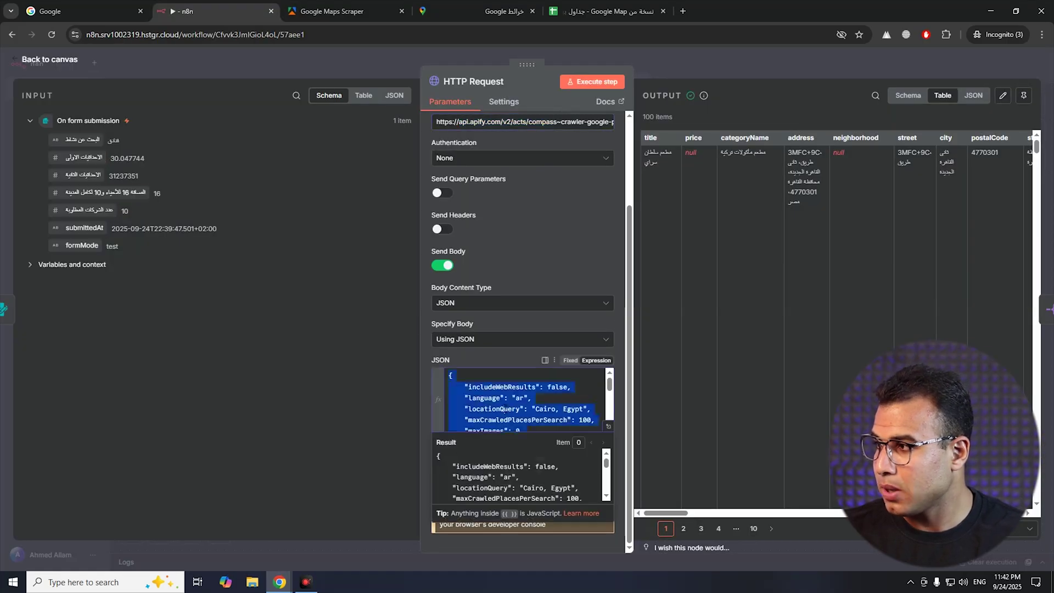
key("ctrl+v")
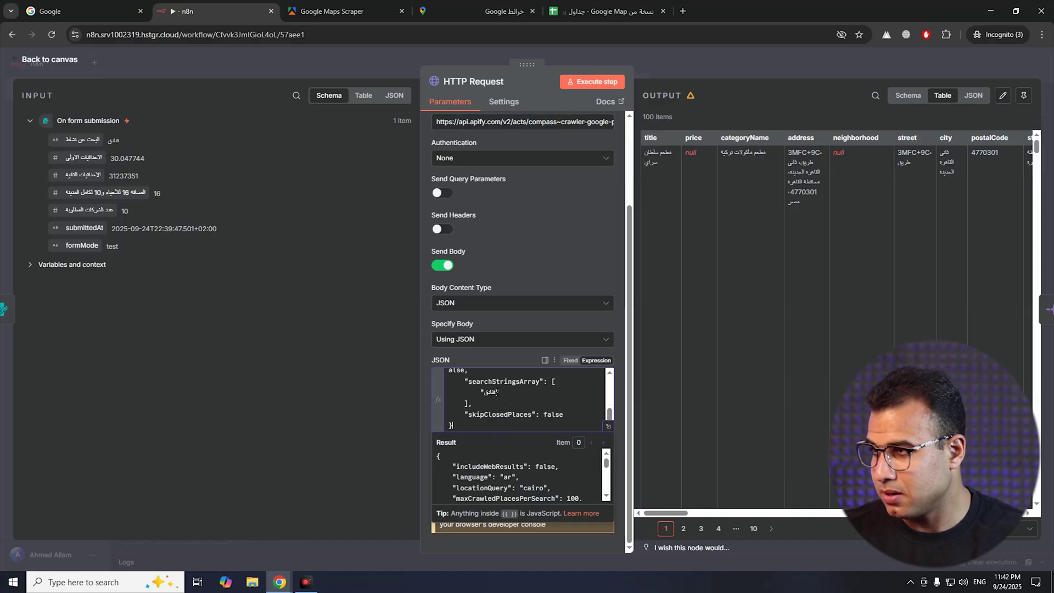
key("ctrl+a")
key("ctrl+v")
key("ctrl+a")
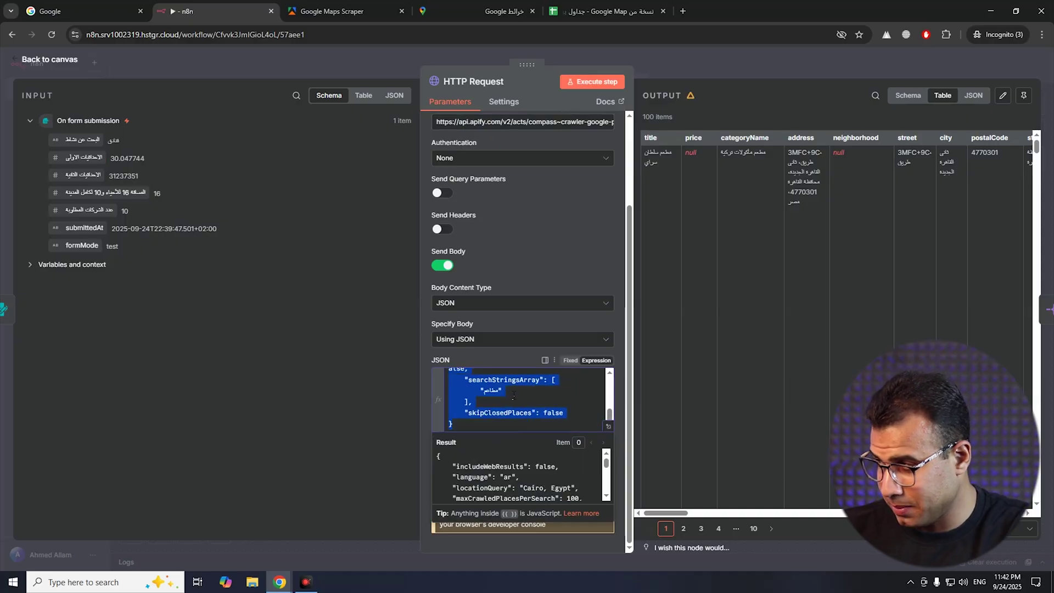
key("ctrl+v")
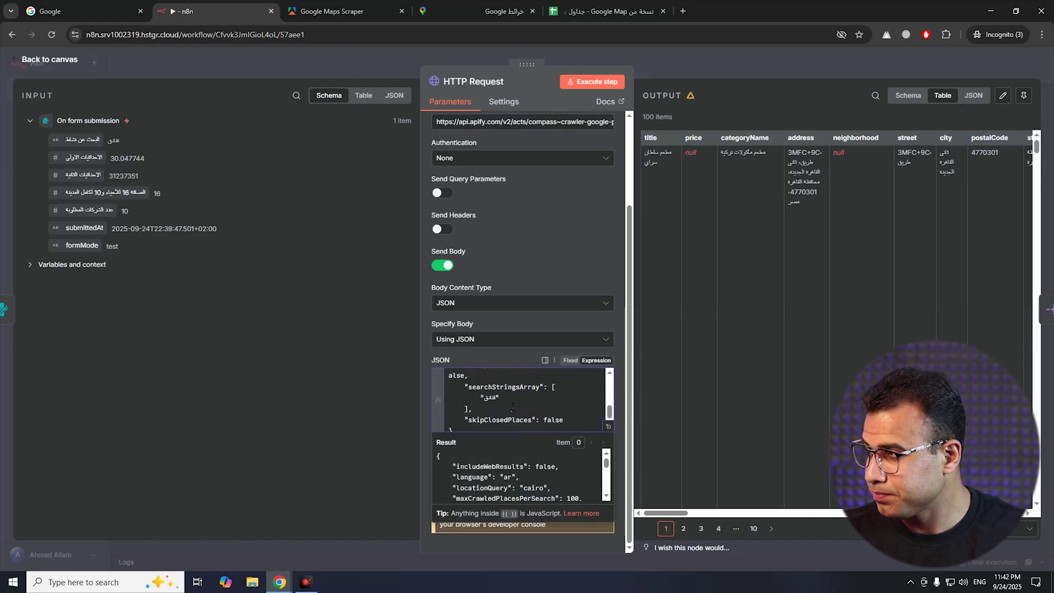
scroll(512, 405, "up", 3)
scroll(527, 406, "up", 3)
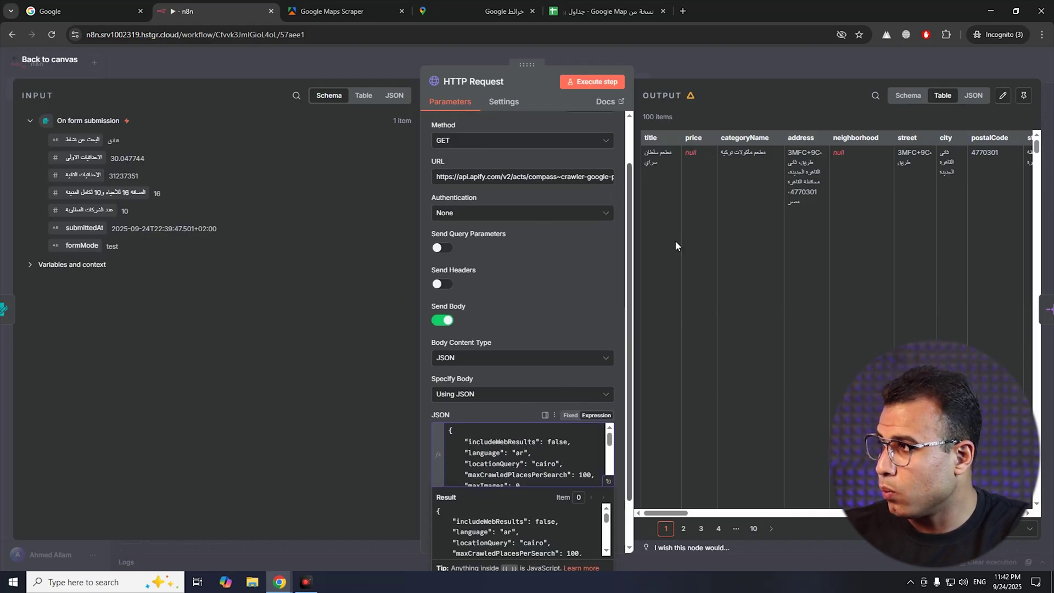
left_click(31, 62)
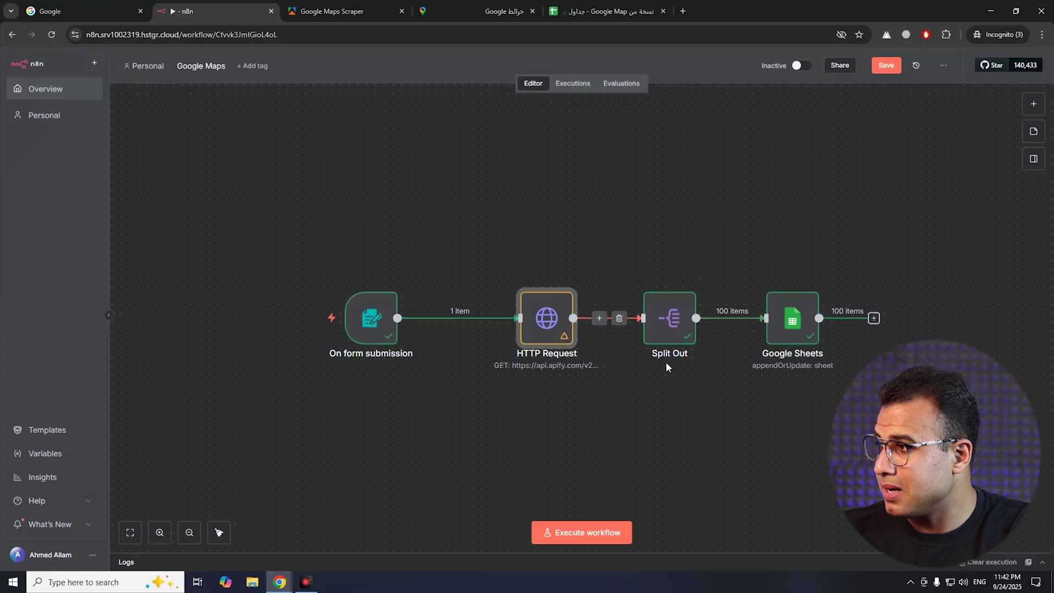
Inspect the Split Out node's Fields To Include, then switch to the Google Sheets listings
double_click(667, 321)
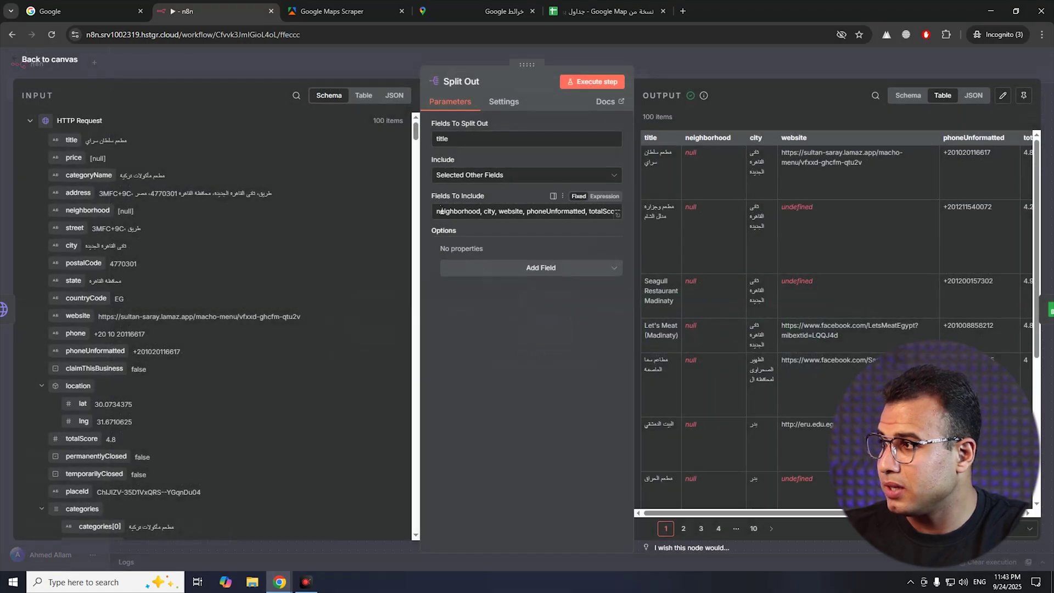
left_click_drag(439, 211, 486, 216)
mouse_move(561, 215)
left_mouse_down()
mouse_move(521, 216)
mouse_move(653, 214)
left_mouse_up()
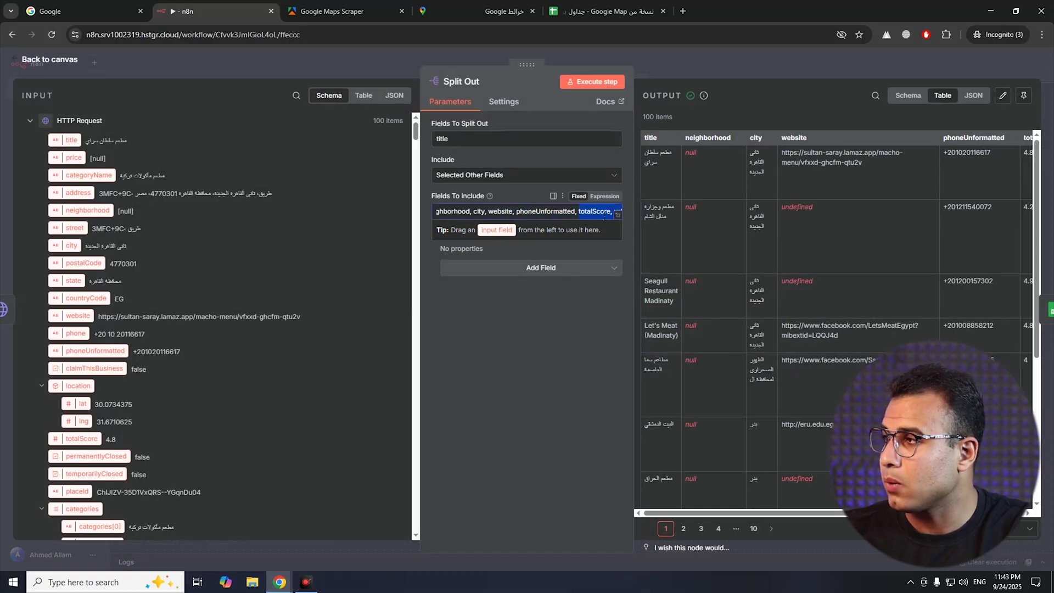
left_click(155, 81)
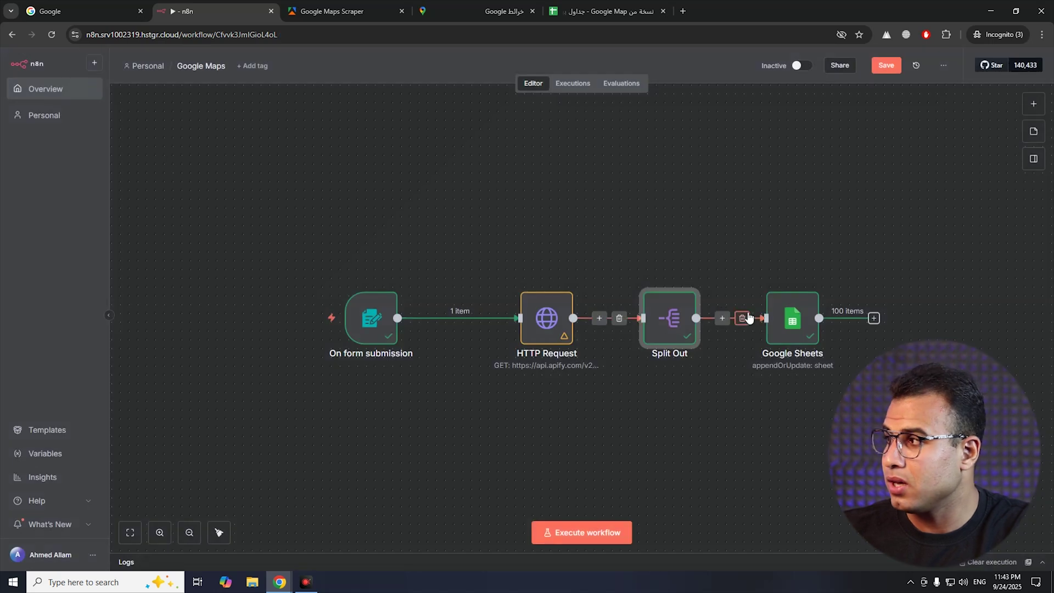
left_click(593, 13)
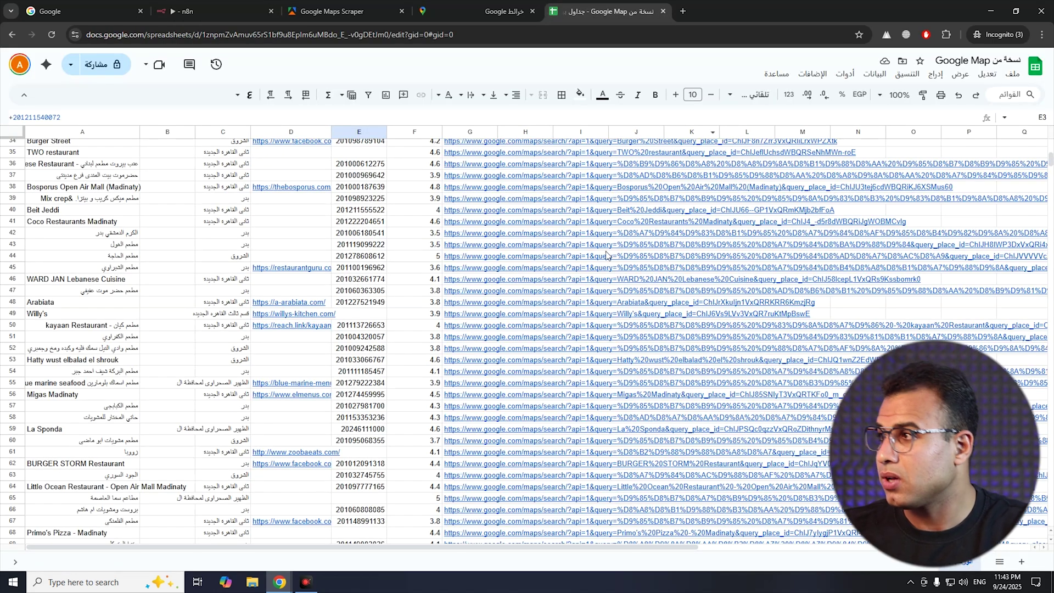
Select and delete every cell in the Google Map copy sheet
left_click(595, 280)
key("ctrl+a")
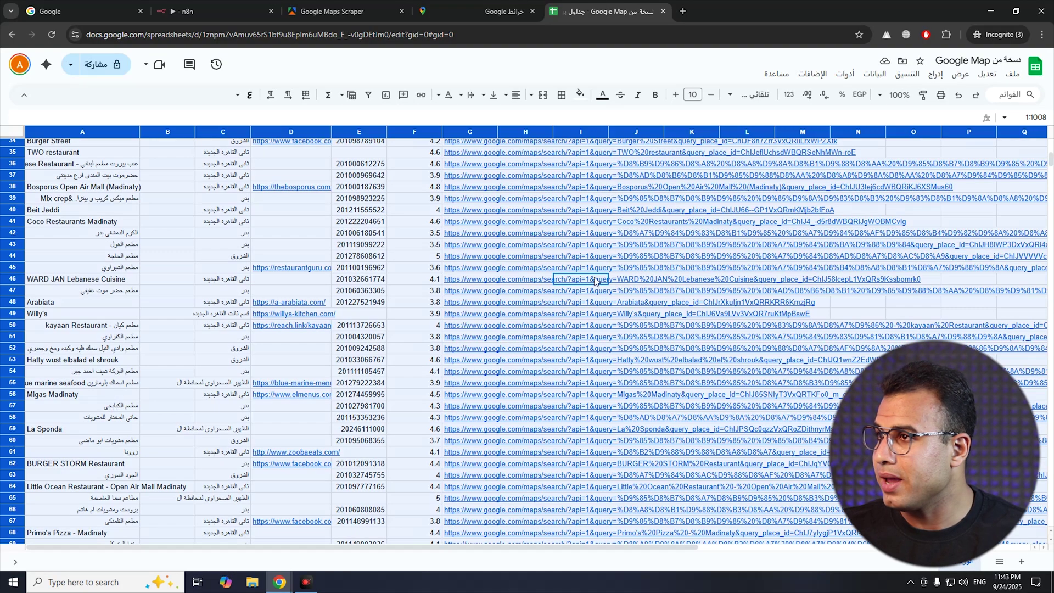
key("Delete")
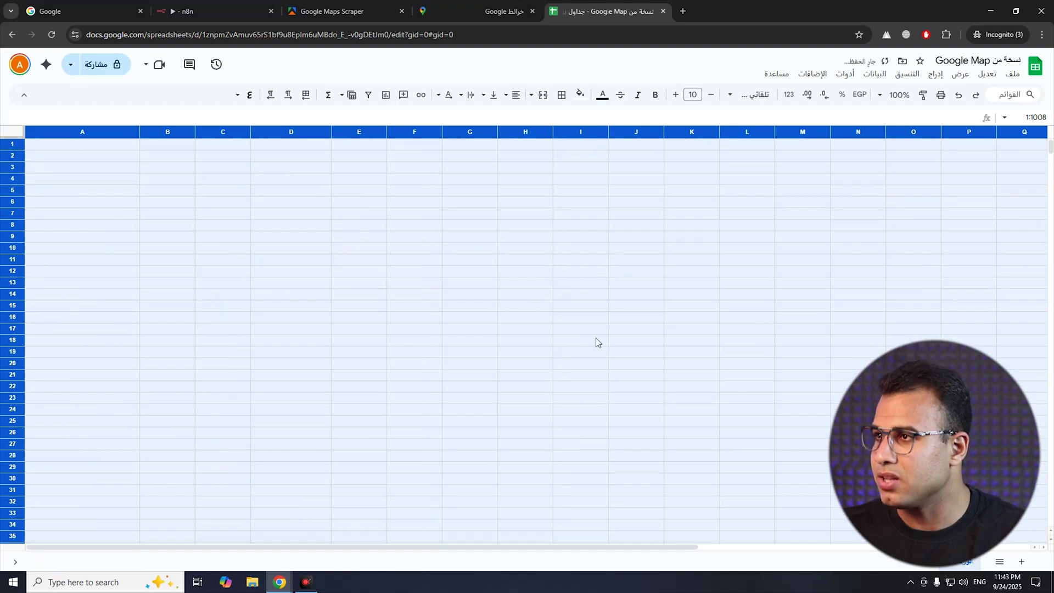
left_click(636, 260)
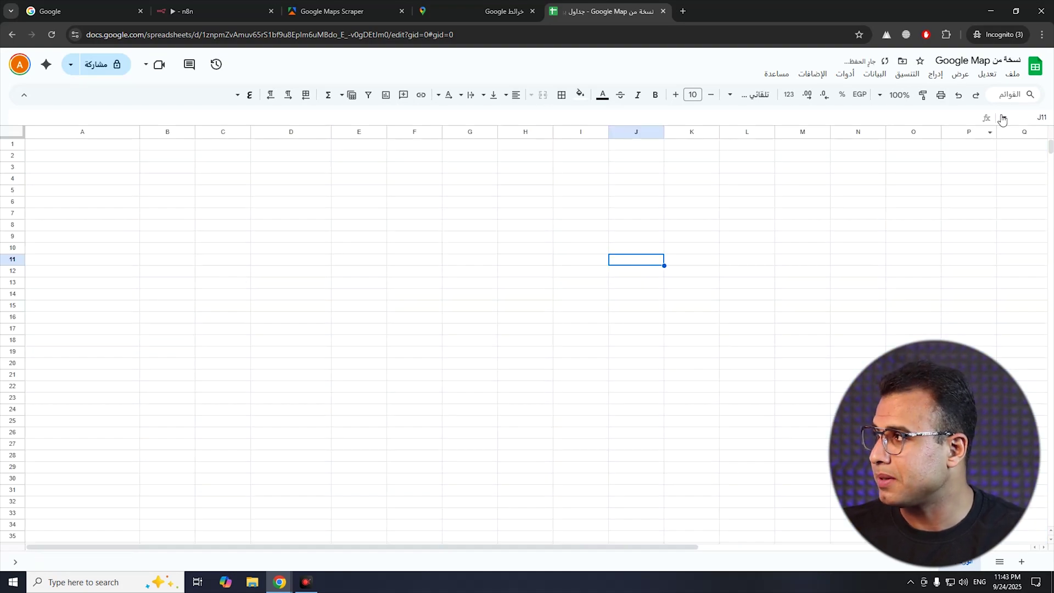
Start a File > Make a copy into the ملفاتي folder, then cancel it
left_click(1012, 77)
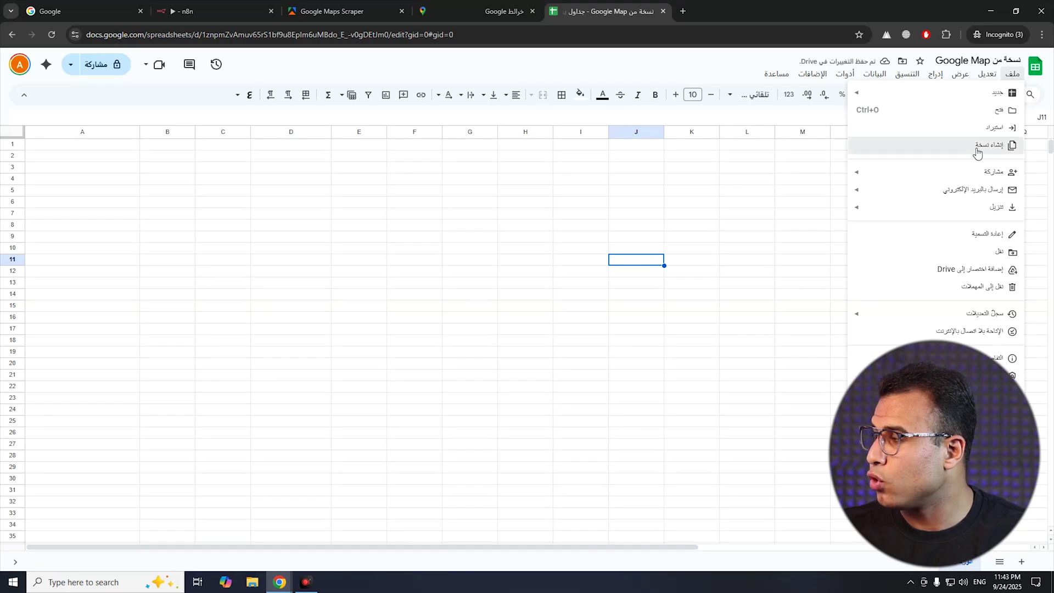
left_click(981, 149)
left_click(607, 302)
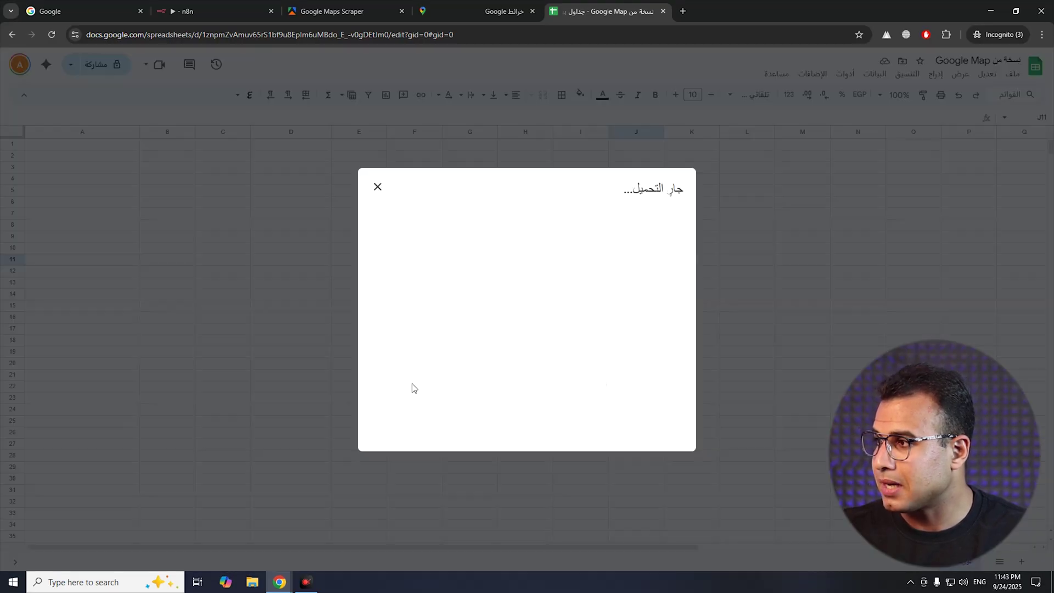
mouse_move(621, 277)
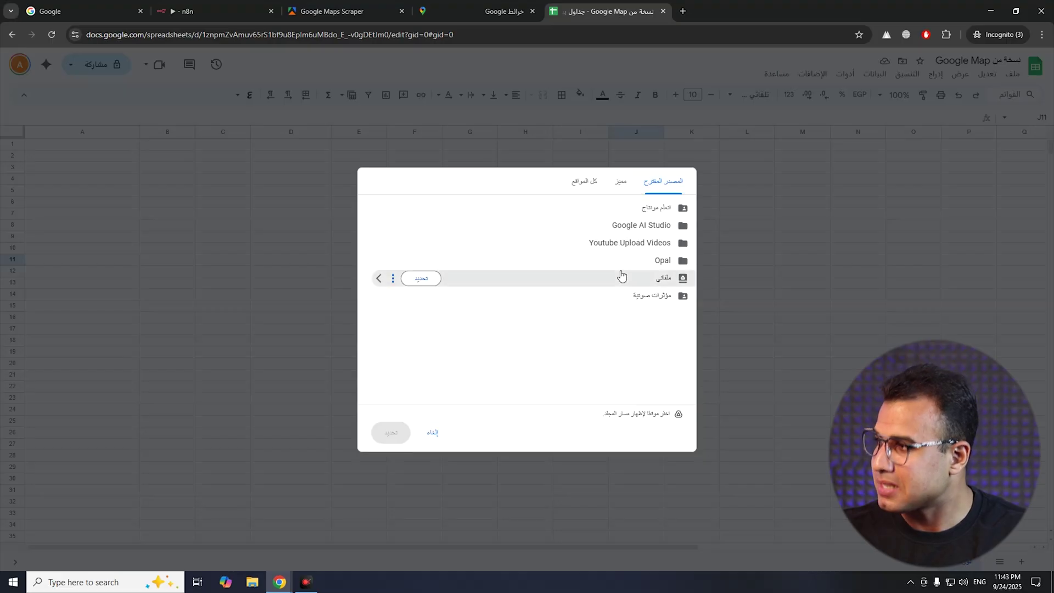
left_click(549, 286)
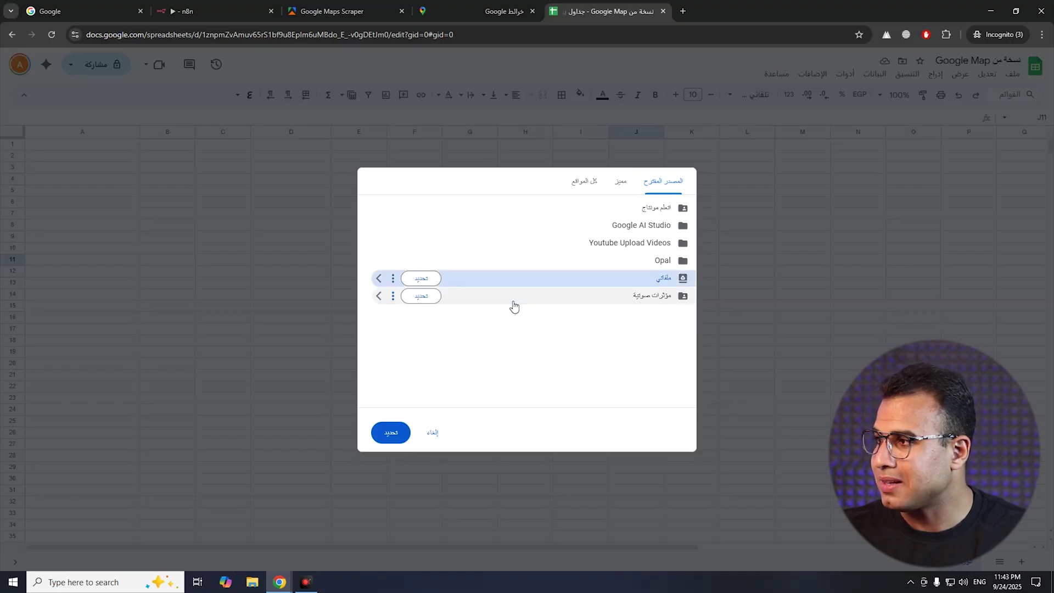
left_click(396, 440)
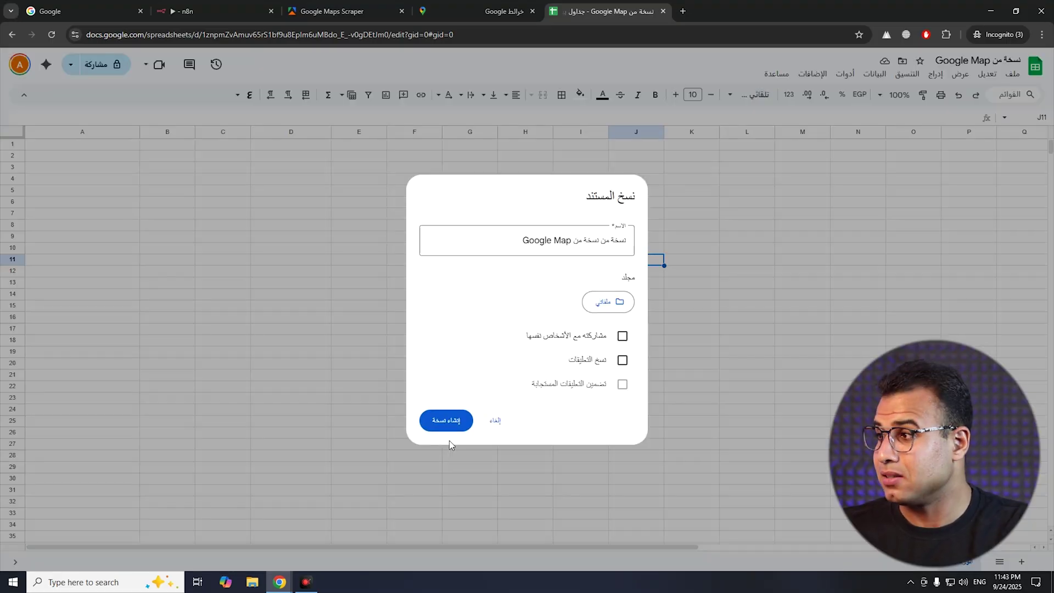
left_click(496, 421)
left_click(766, 180)
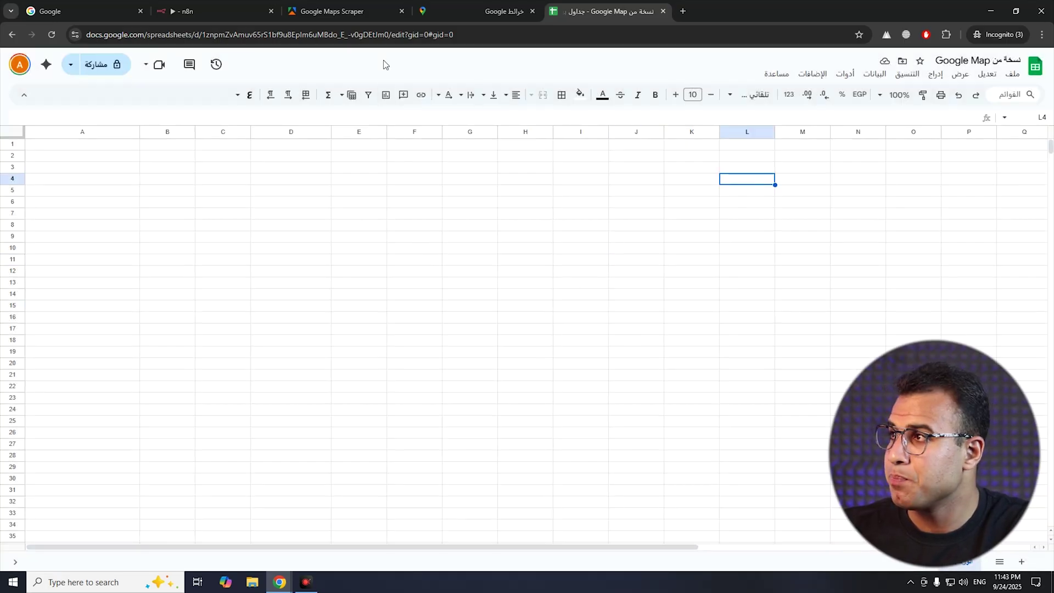
Open the n8n Google Sheets node's settings
left_click(215, 12)
left_click(801, 332)
double_click(801, 332)
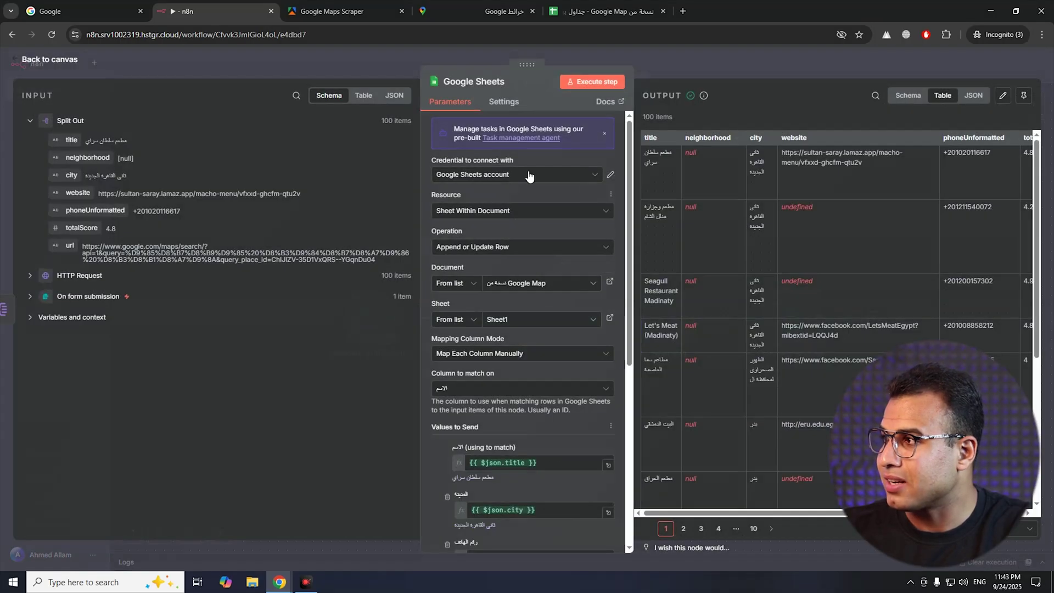
Sign in with the Google account, pass the unverified-app warning, grant n8n access, and close the credential
left_click(610, 174)
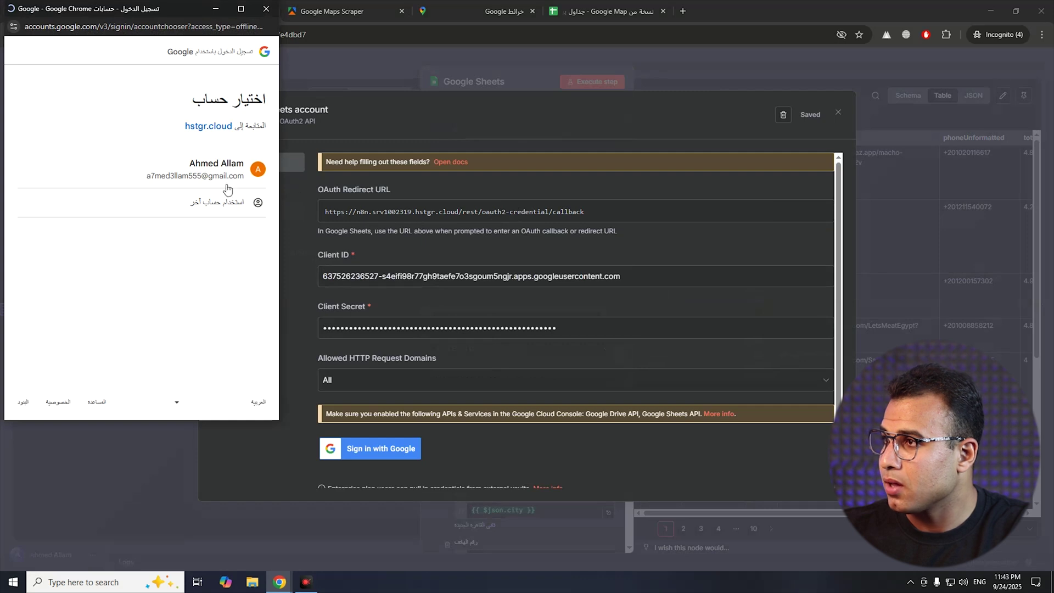
left_click(215, 187)
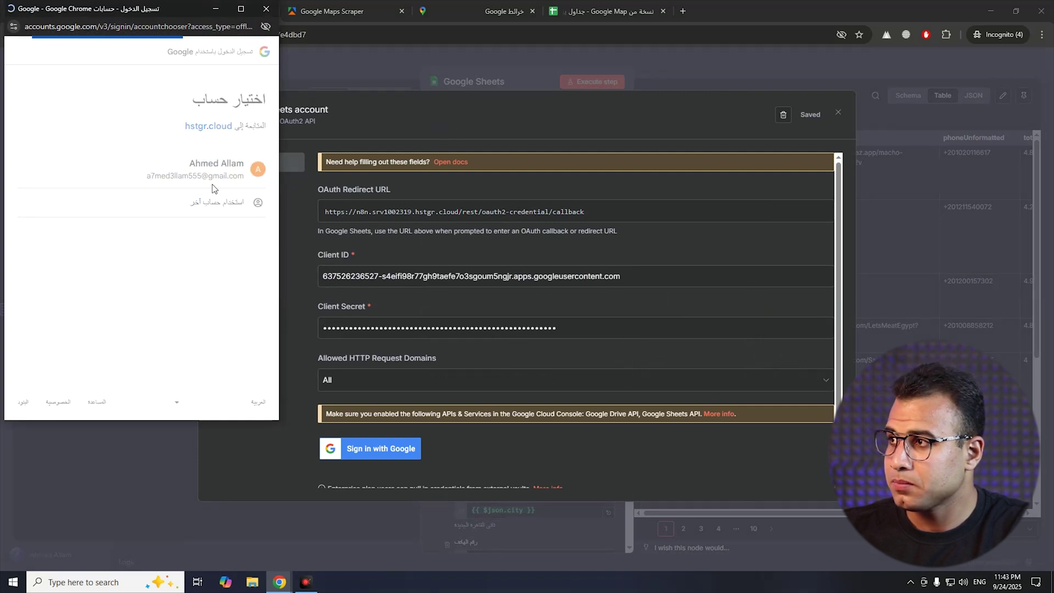
left_click(259, 191)
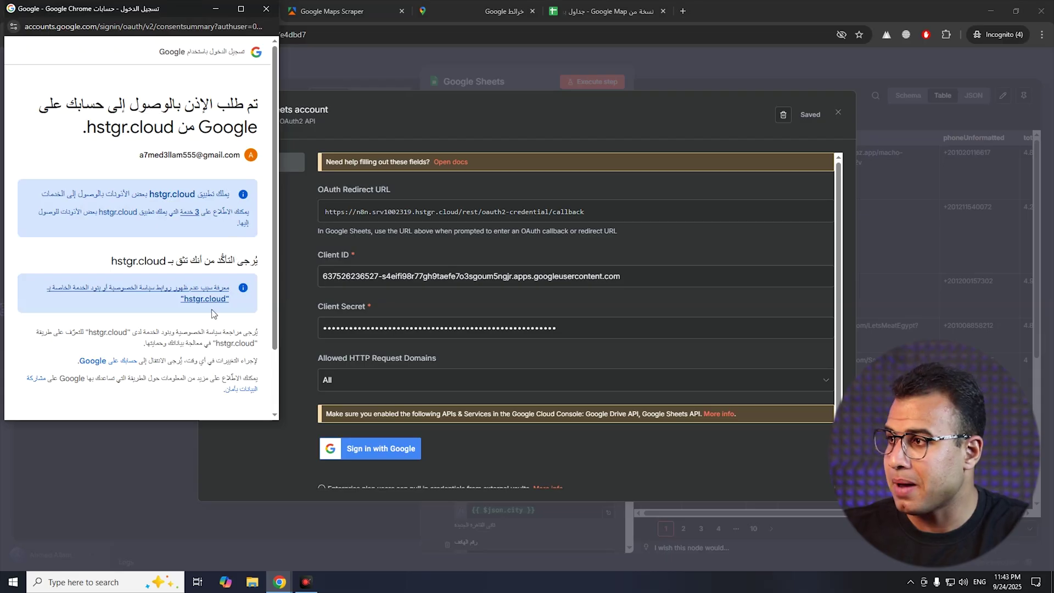
scroll(213, 313, "down", 2)
left_click(96, 366)
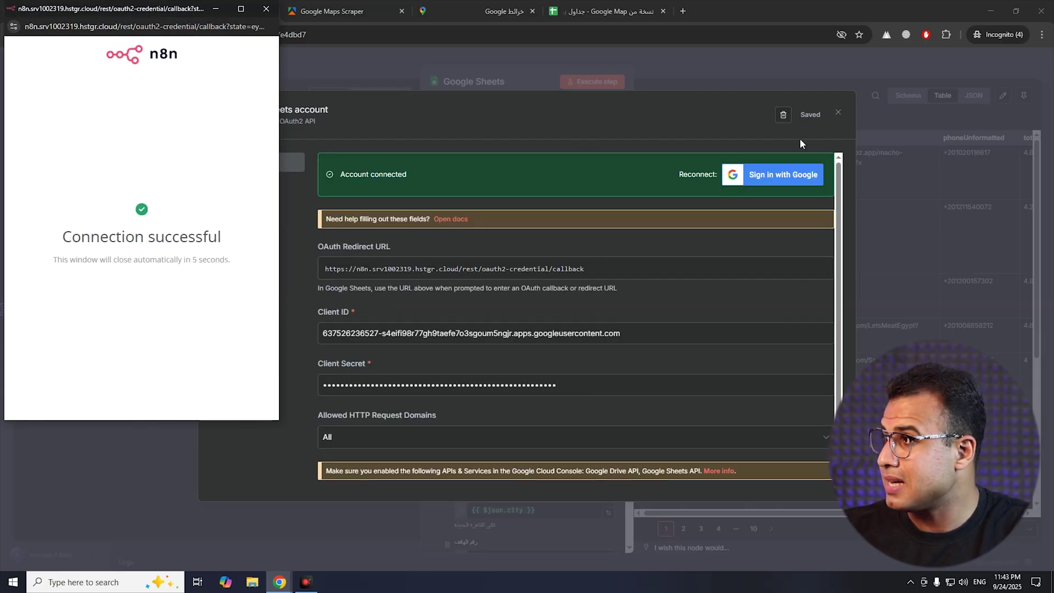
left_click_drag(495, 174, 331, 174)
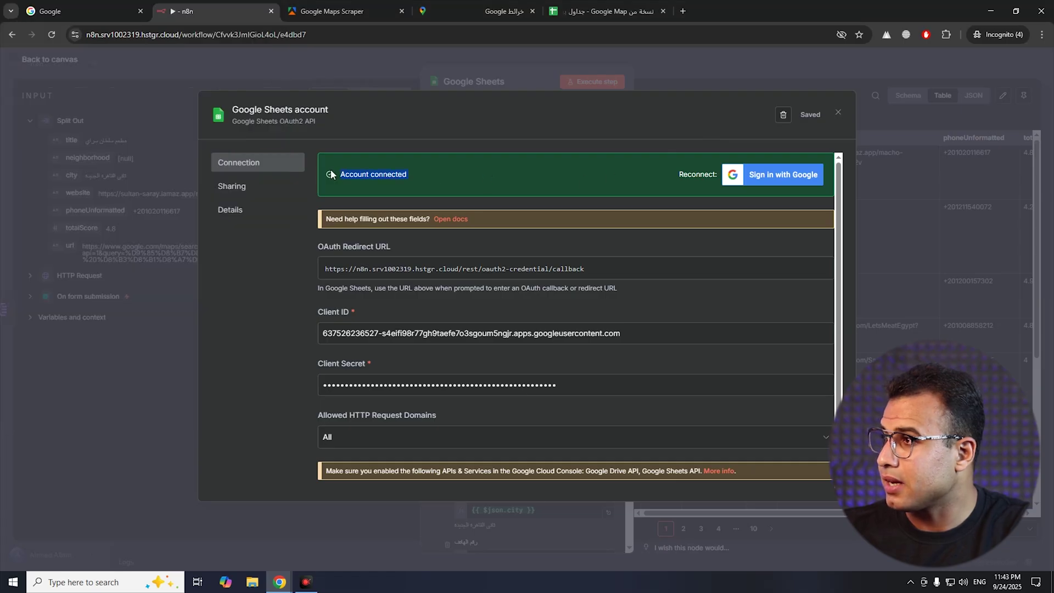
left_click(838, 112)
scroll(543, 237, "down", 2)
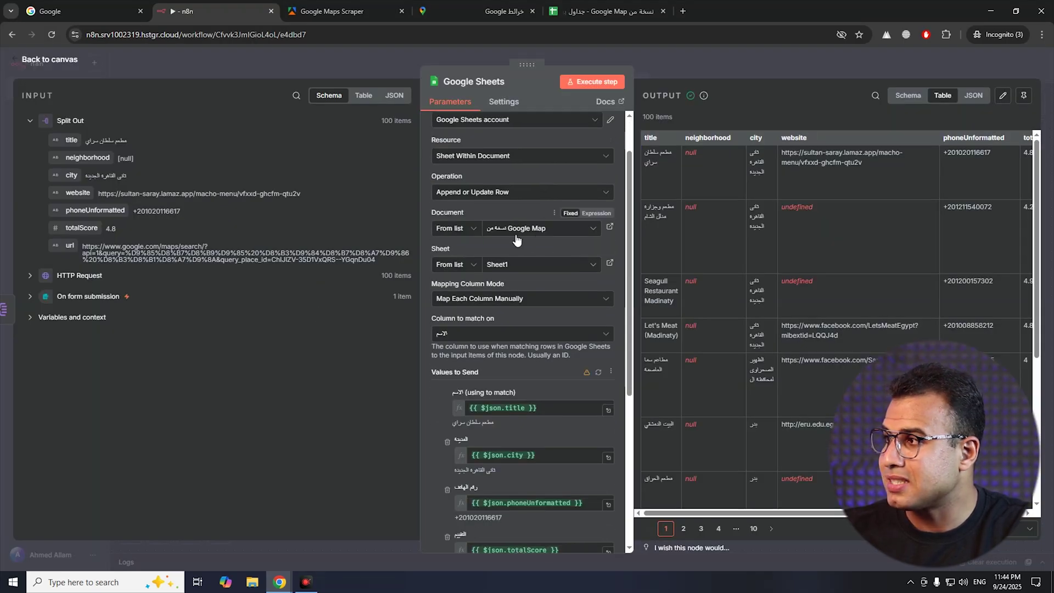
Select the copied Google Map spreadsheet as the Google Sheets node's document
left_click(535, 230)
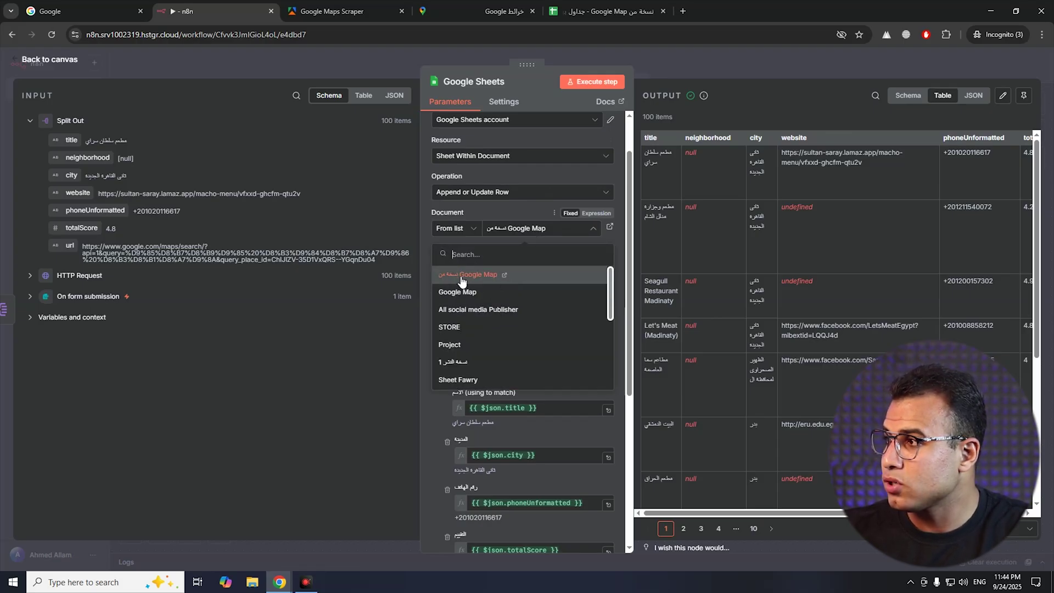
left_click(481, 281)
left_click(604, 11)
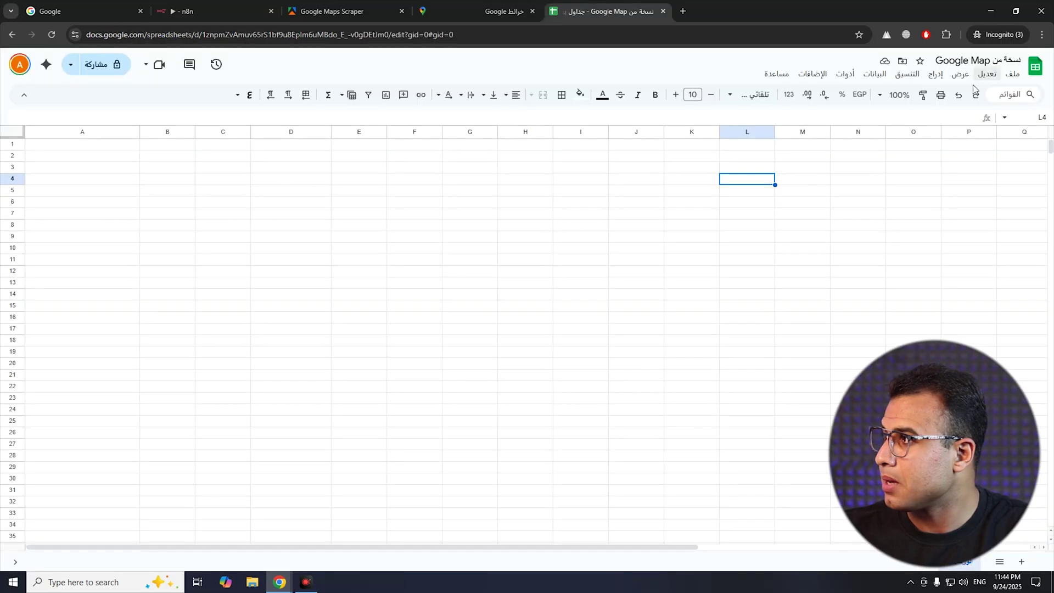
left_click(329, 11)
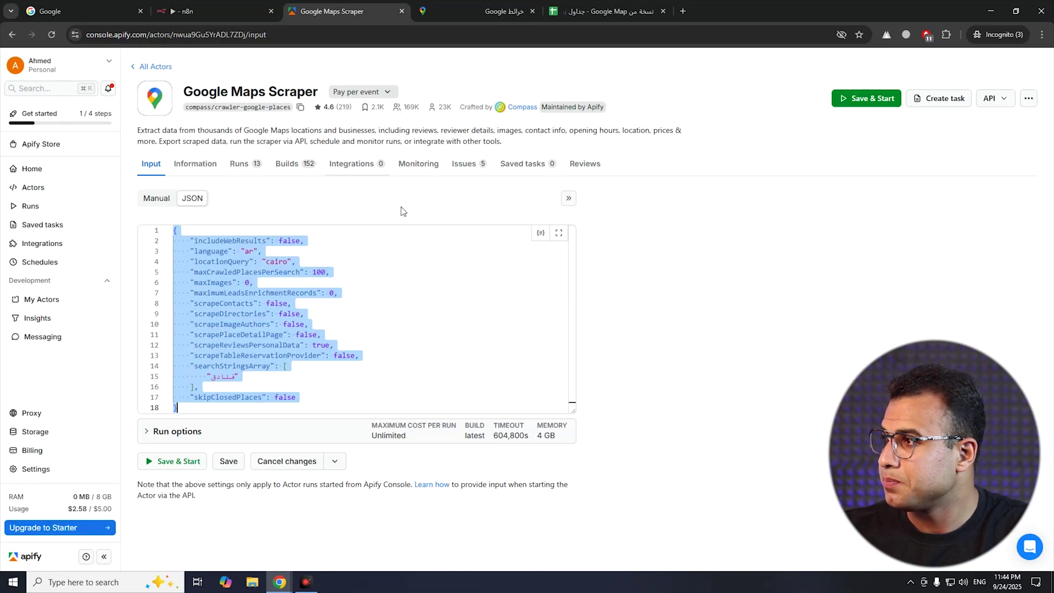
left_click(230, 11)
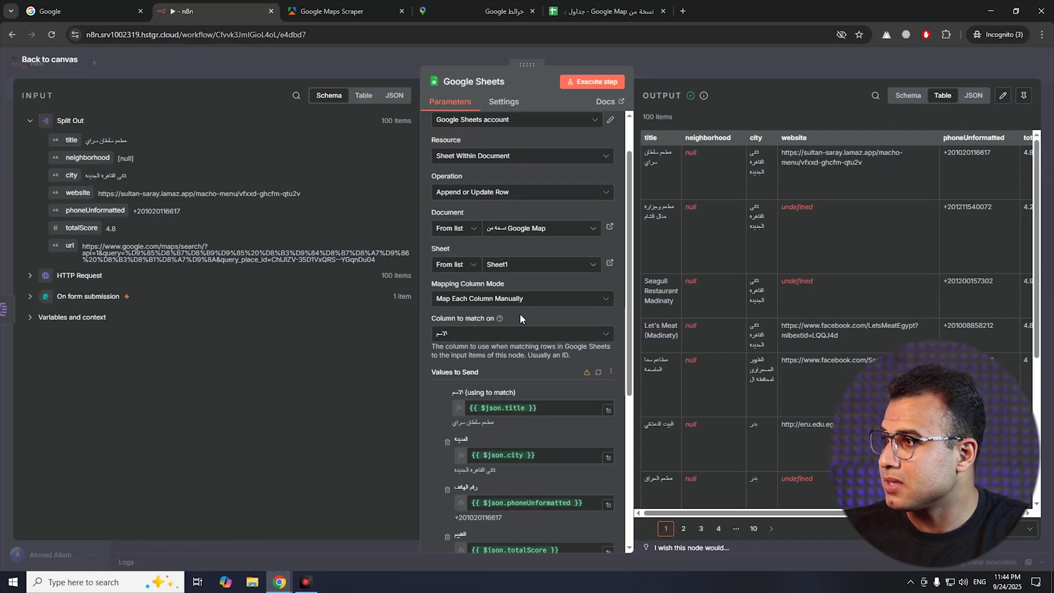
Keep Sheet1 as the target sheet, review the values to send, and return to the canvas
left_click(521, 266)
left_click(497, 291)
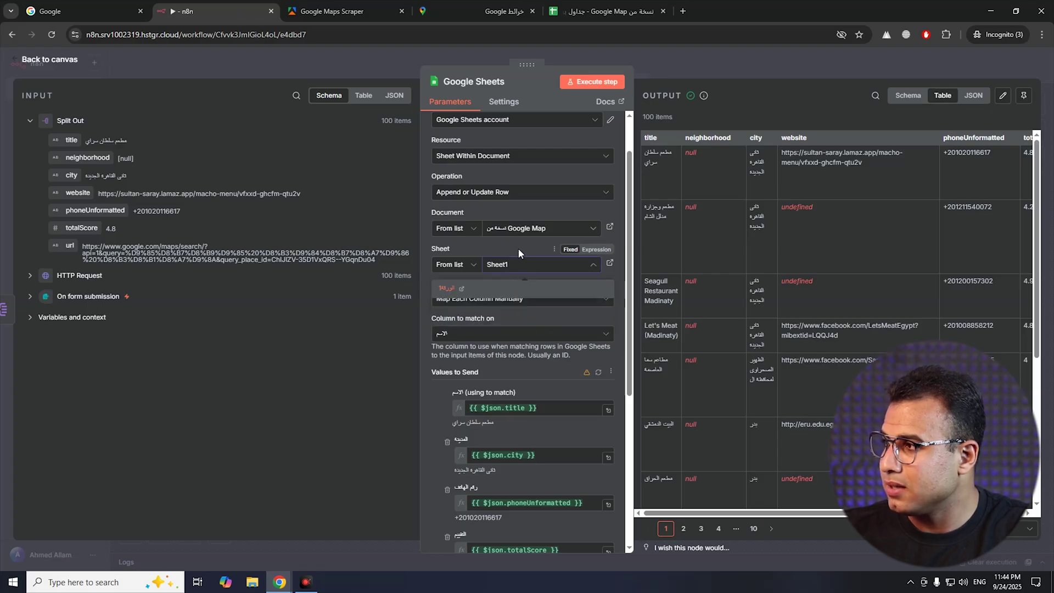
scroll(521, 339, "down", 5)
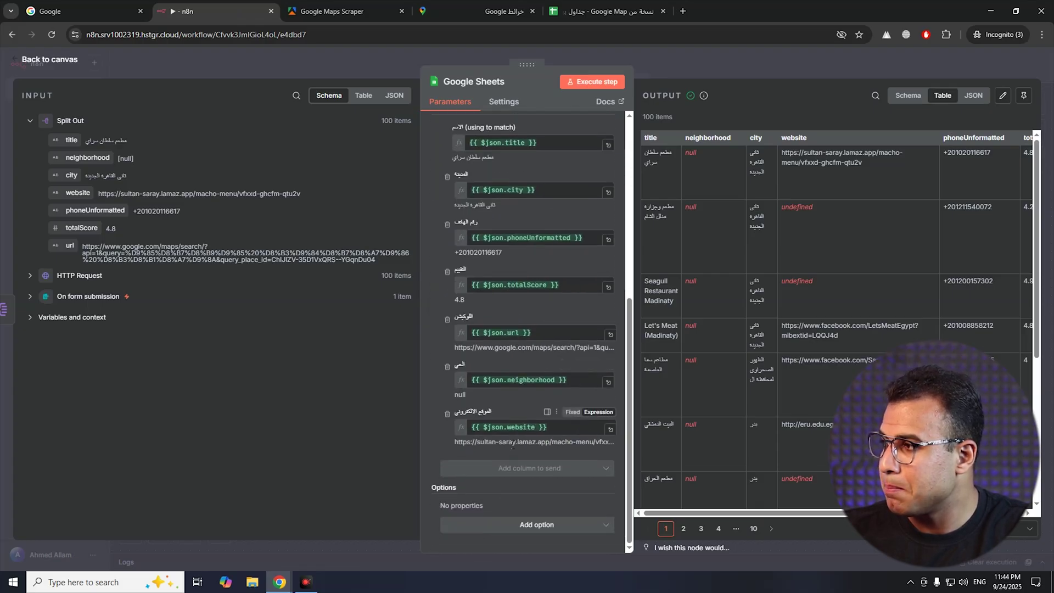
scroll(512, 447, "up", 6)
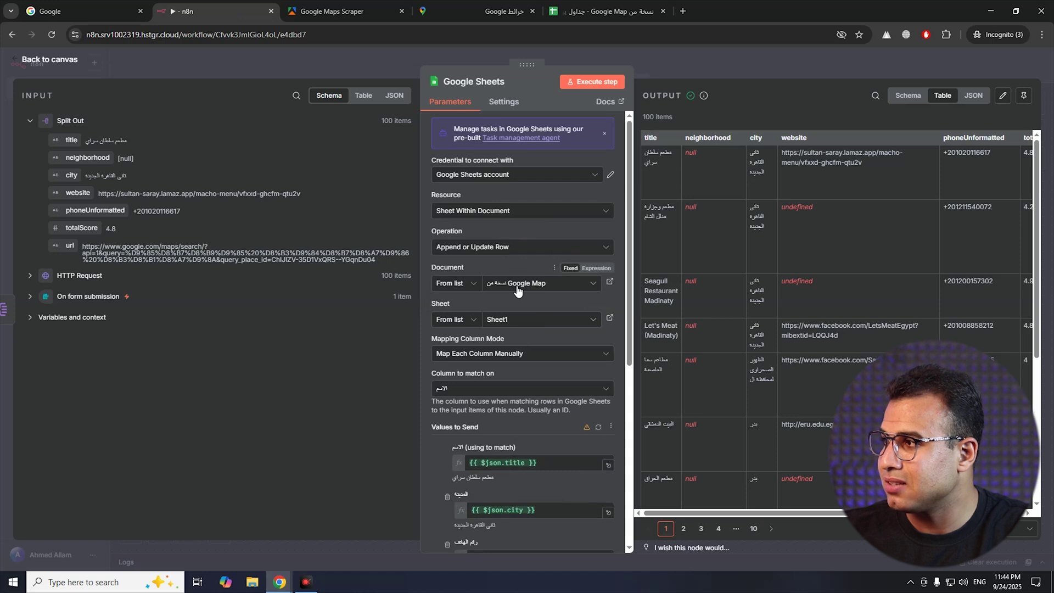
left_click(527, 289)
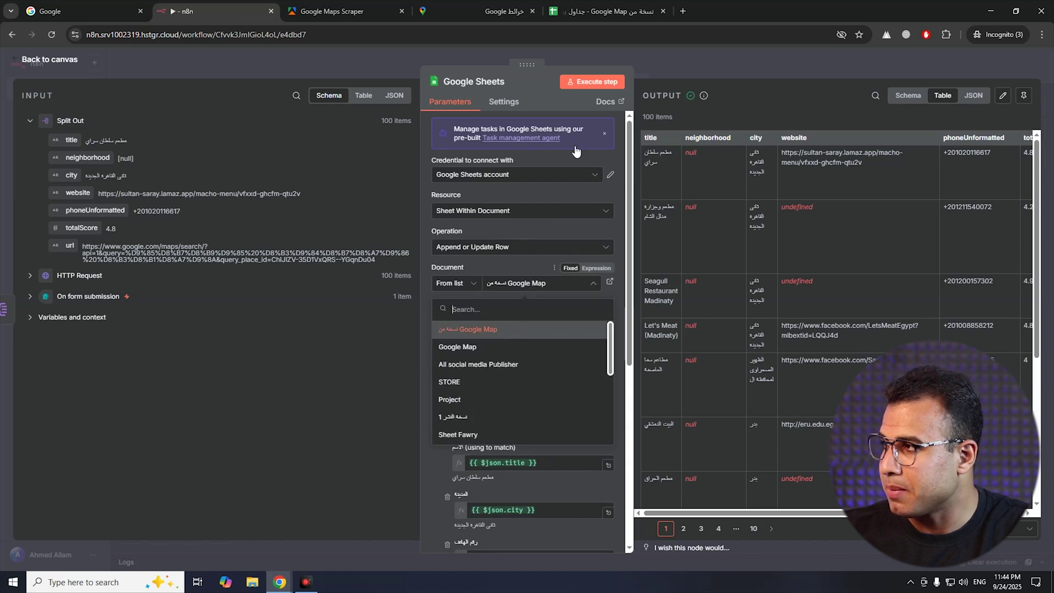
left_click(55, 63)
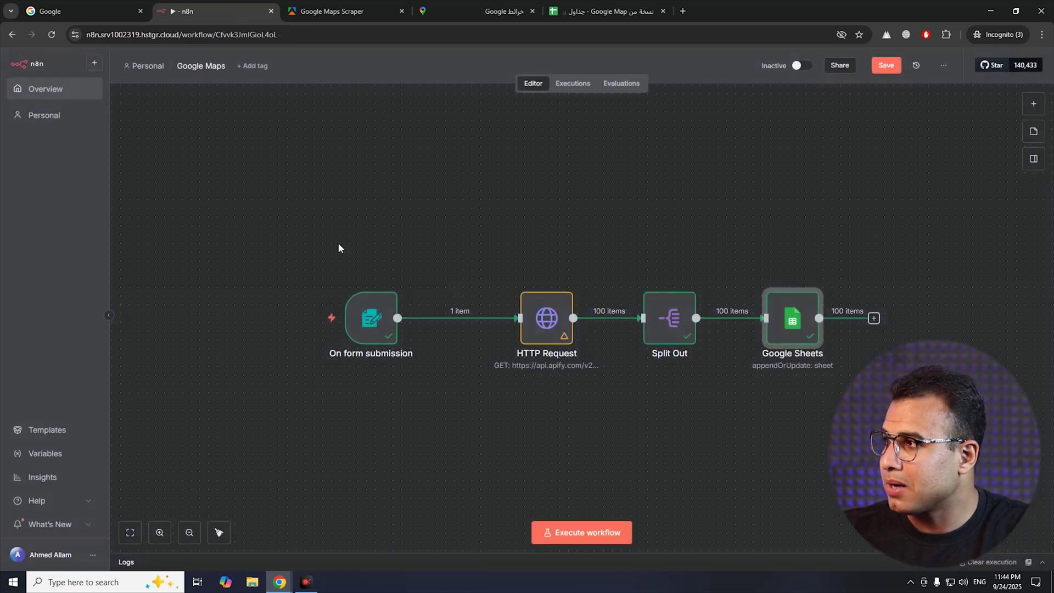
Place the Sheets tab beside n8n, execute the workflow to open its test form, then bring up Google Maps
left_click_drag(592, 15, 343, 17)
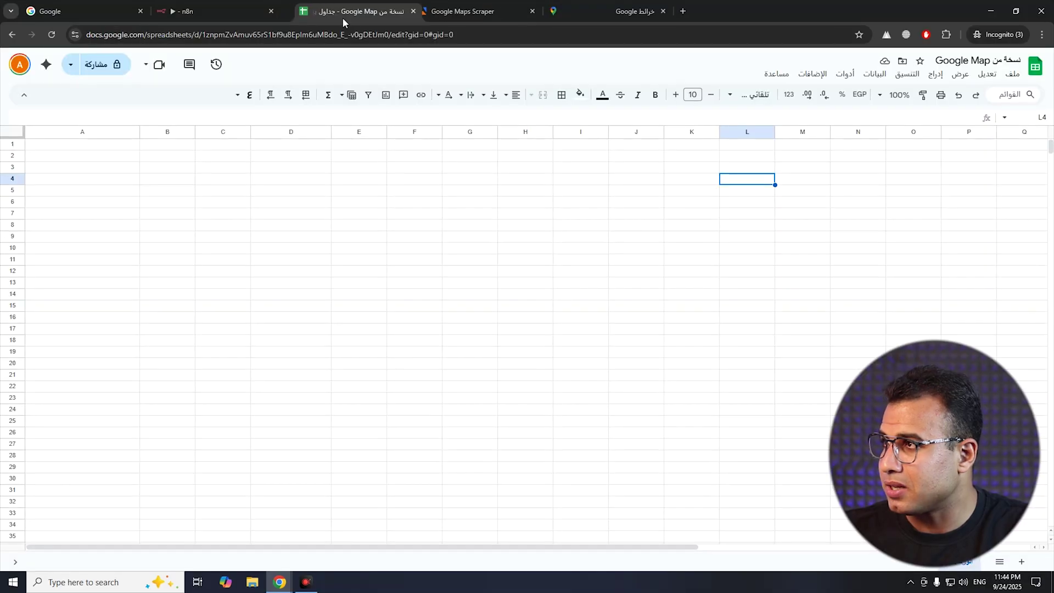
left_click(228, 11)
left_click(579, 534)
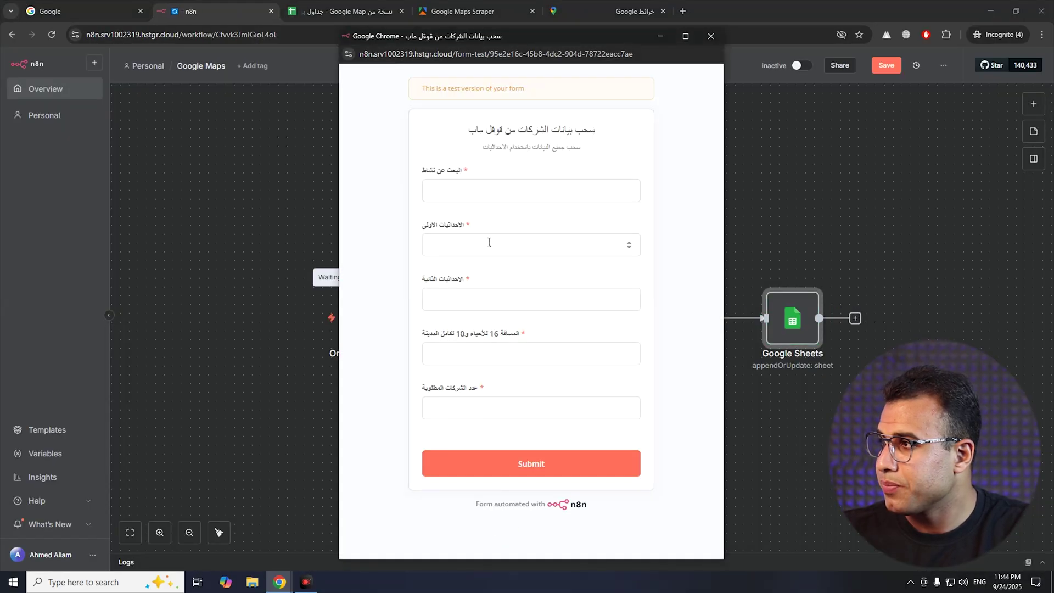
left_click(449, 191)
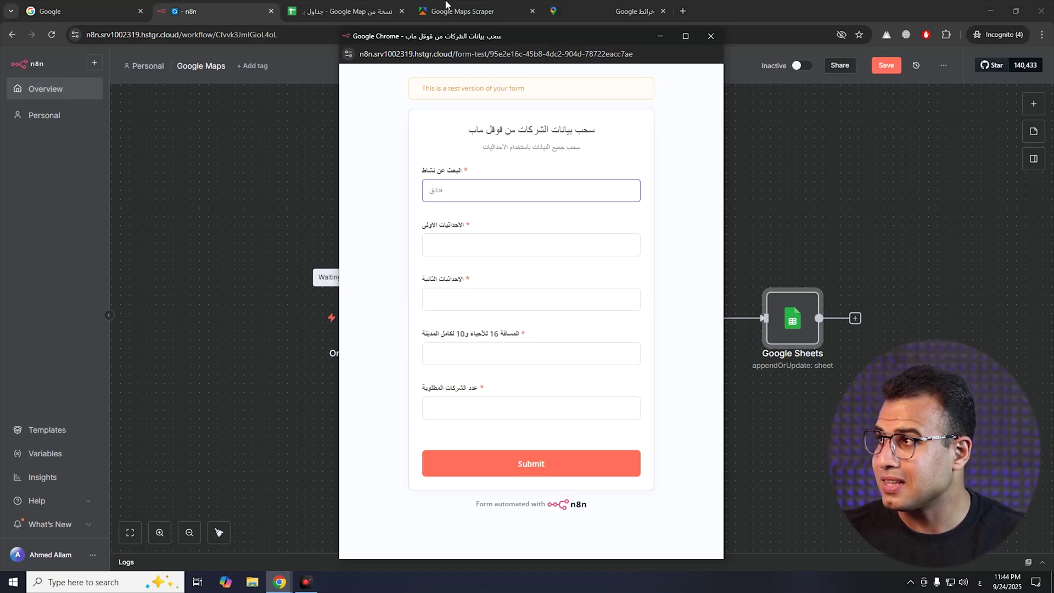
left_click(445, 8)
left_click(604, 11)
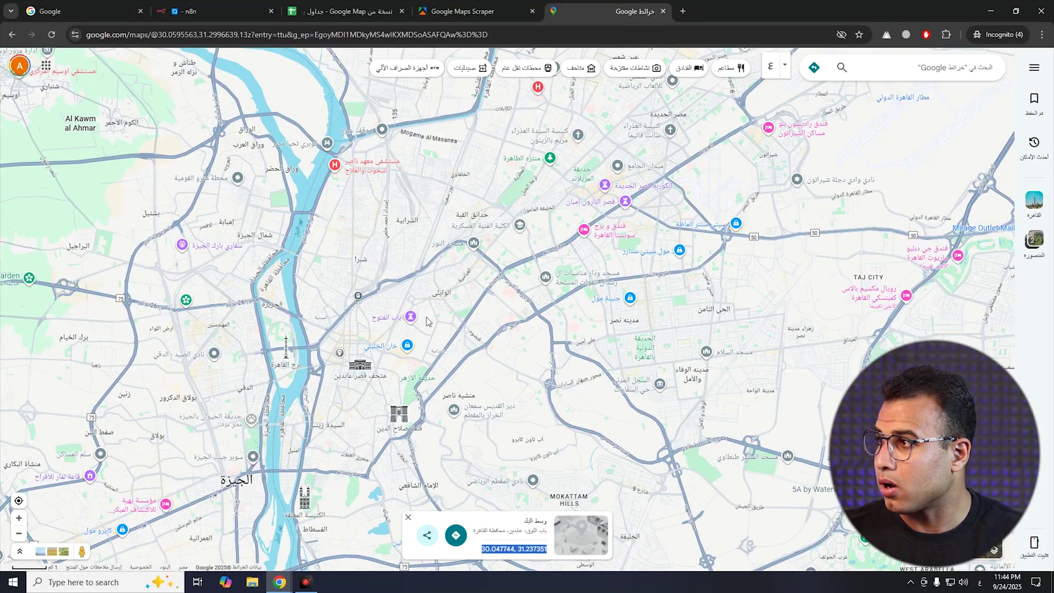
Zoom the map to Tanta and drop a pin in the city centre
scroll(438, 373, "down", 3)
scroll(472, 398, "down", 2)
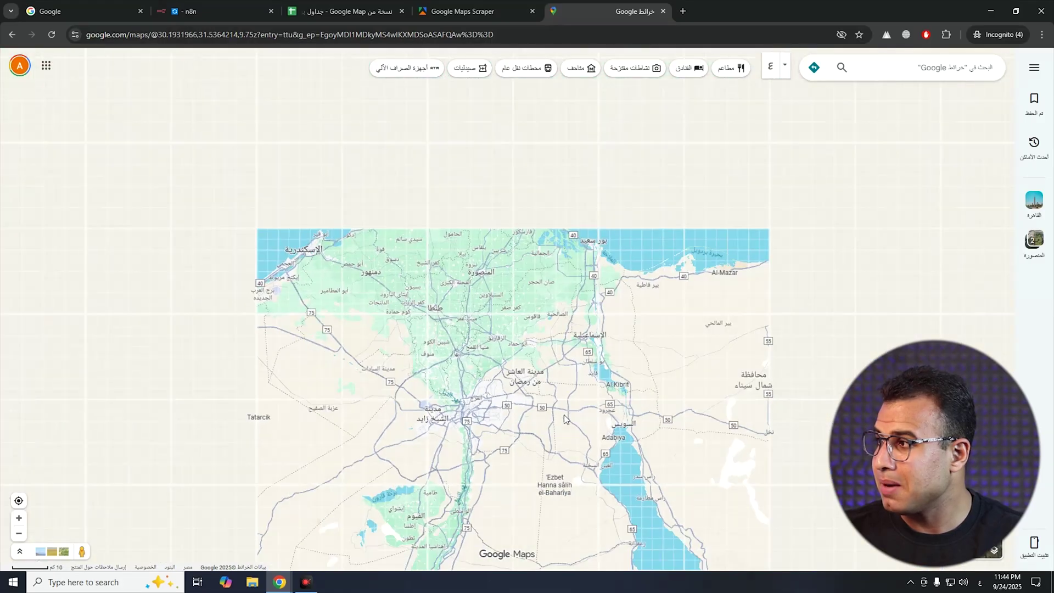
scroll(508, 424, "down", 2)
scroll(508, 424, "up", 2)
scroll(478, 307, "up", 1)
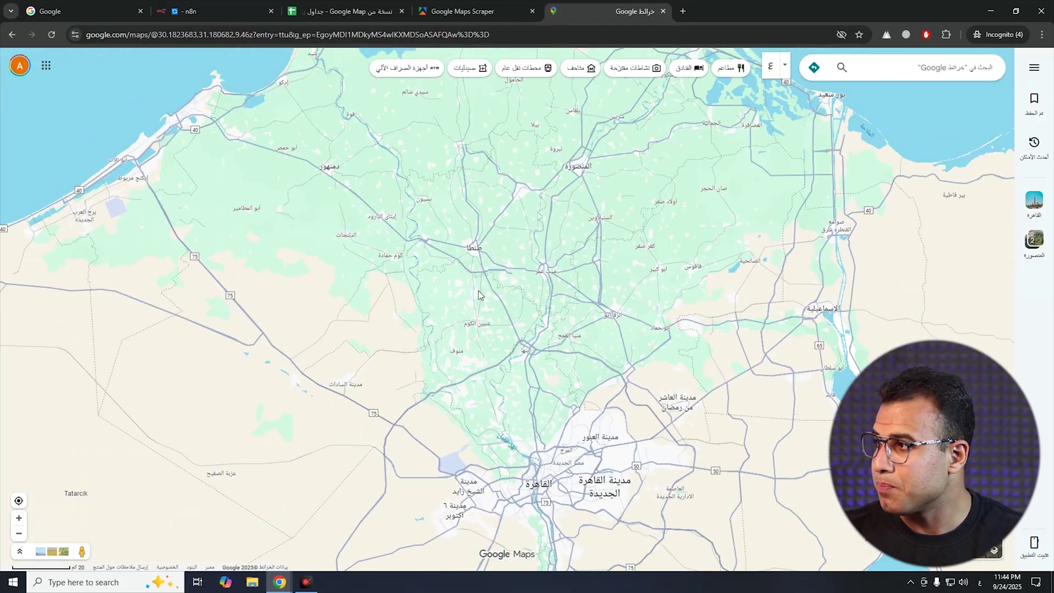
scroll(452, 236, "up", 2)
scroll(452, 236, "up", 2)
scroll(450, 258, "up", 1)
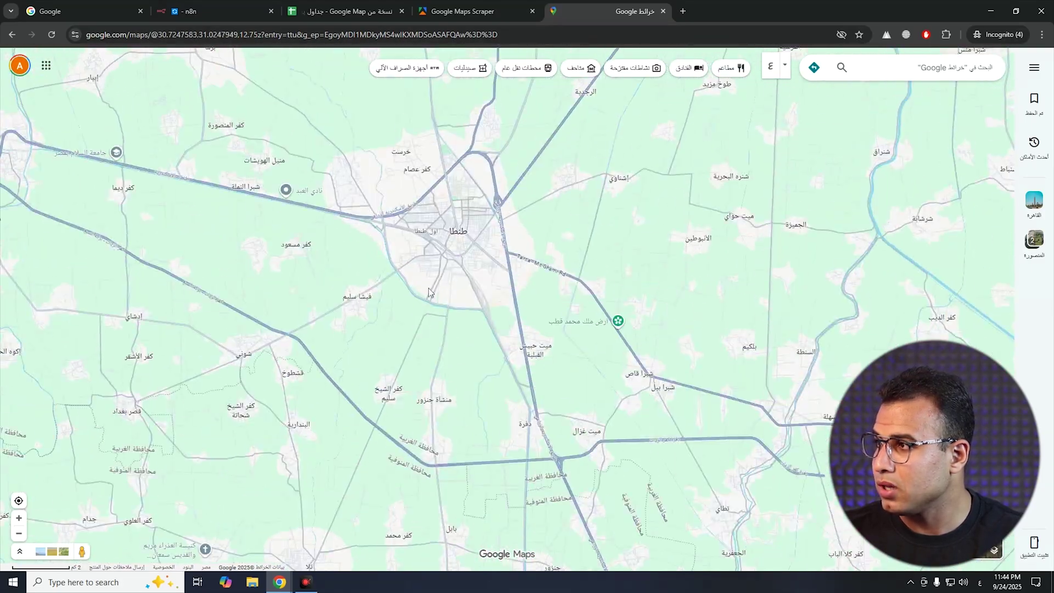
left_click(449, 258)
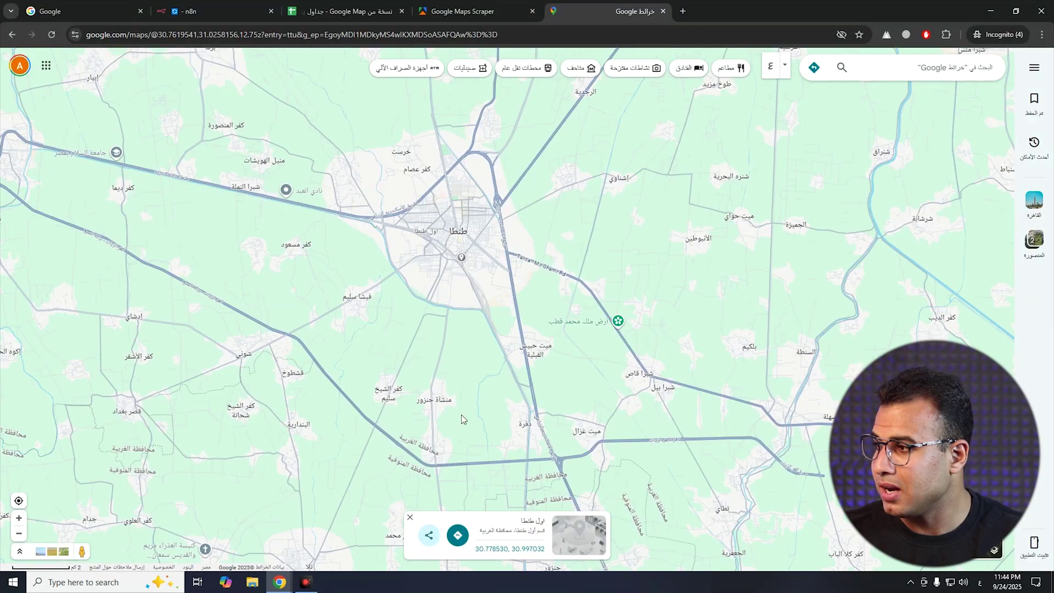
Copy the pin's coordinates 30.778530, 30.997032 and go back to the n8n test form
left_click_drag(546, 549, 478, 550)
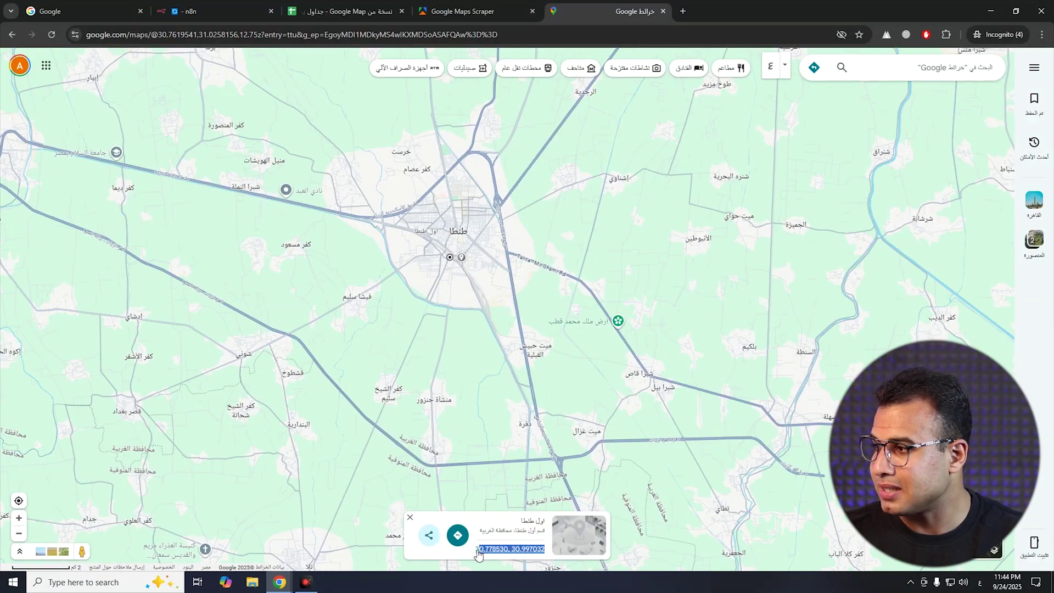
right_click(477, 553)
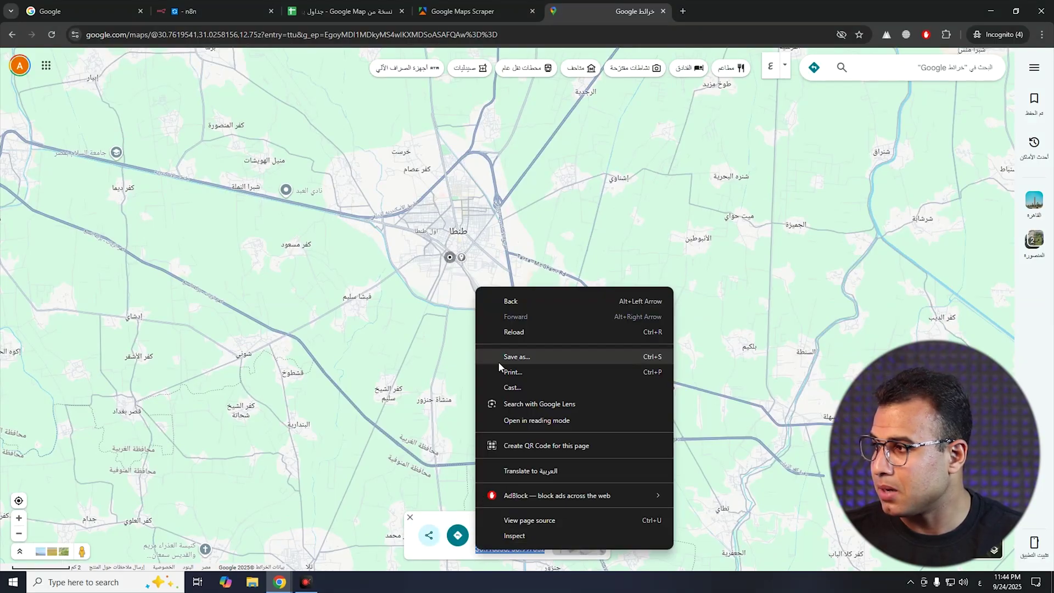
left_click(461, 556)
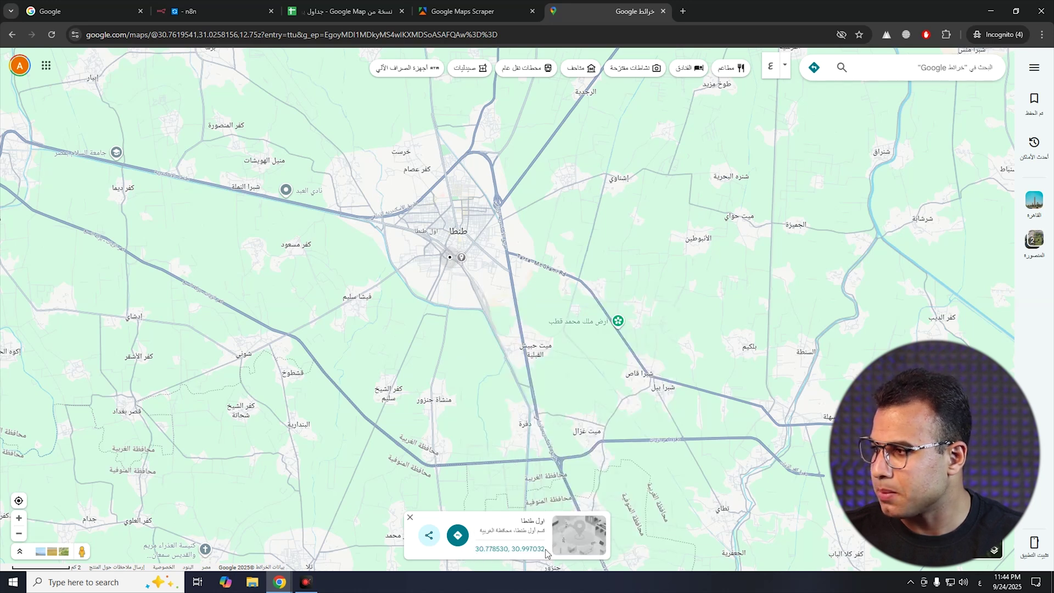
left_click_drag(546, 549, 456, 552)
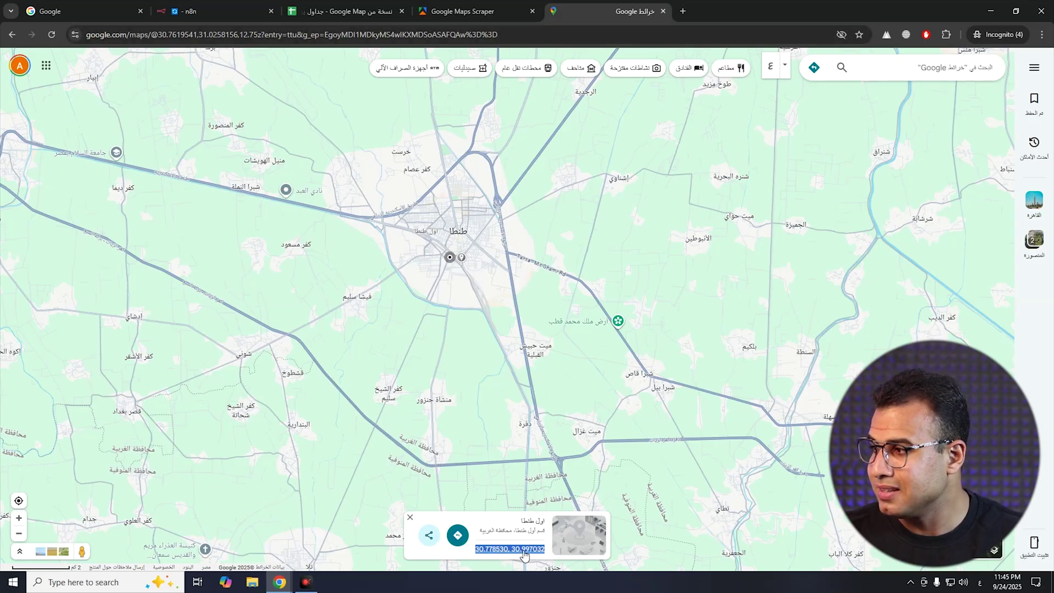
left_click(351, 11)
left_click(219, 11)
left_click(437, 10)
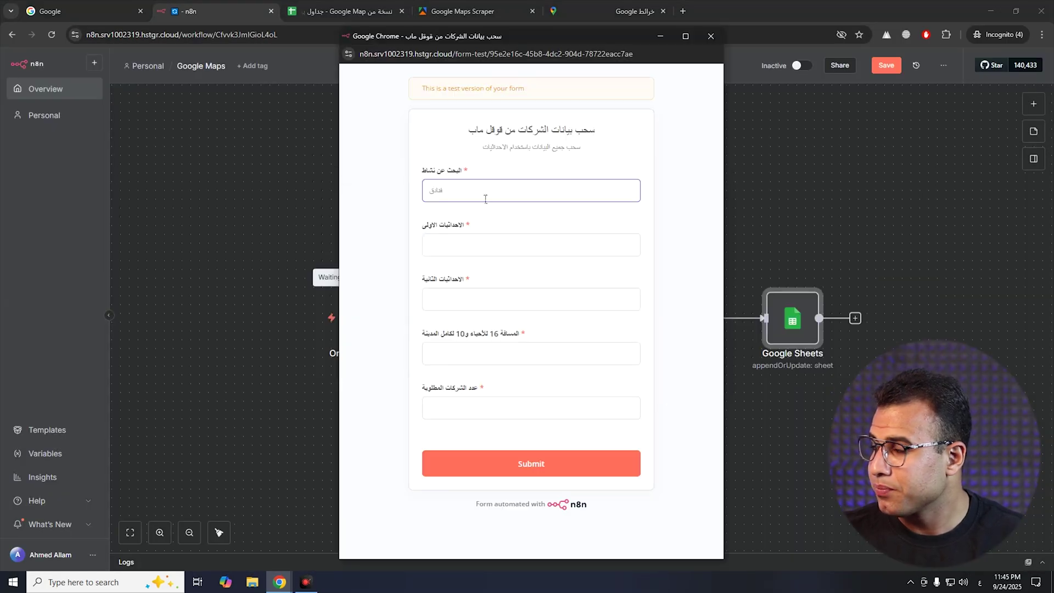
Paste the coordinates into the form, entering 30.778530 and 30997032 in the two coordinate fields
left_click(464, 245)
type("30.77853030997032")
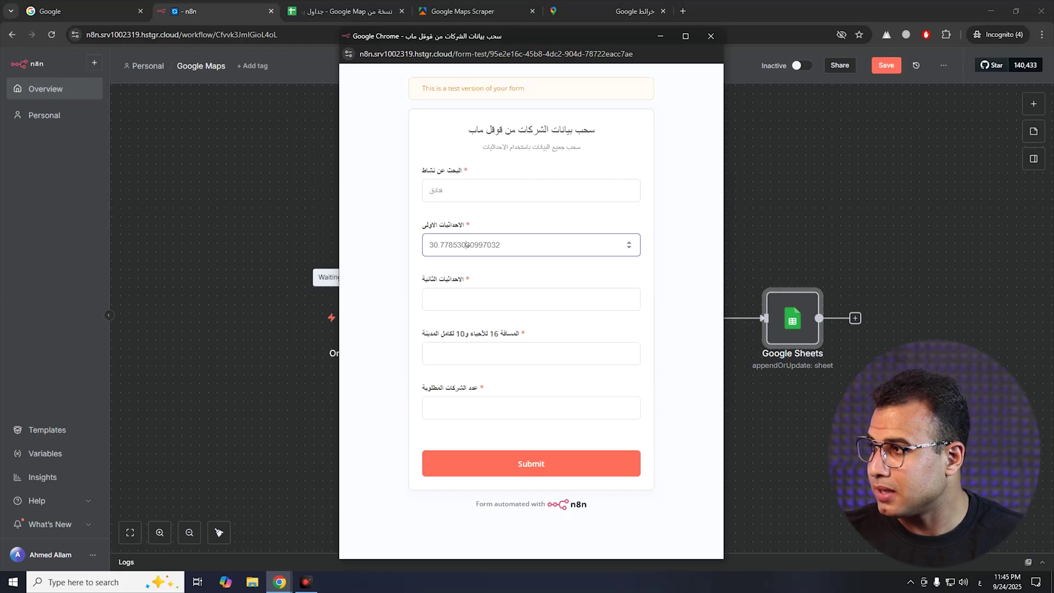
key("BackSpace")
left_click(468, 300)
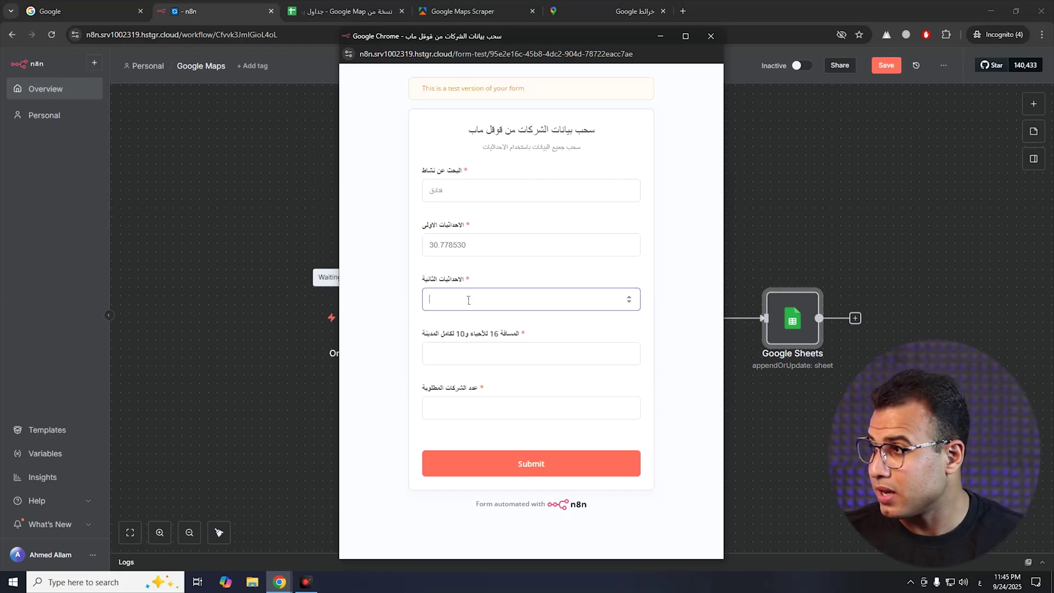
key("ctrl+a")
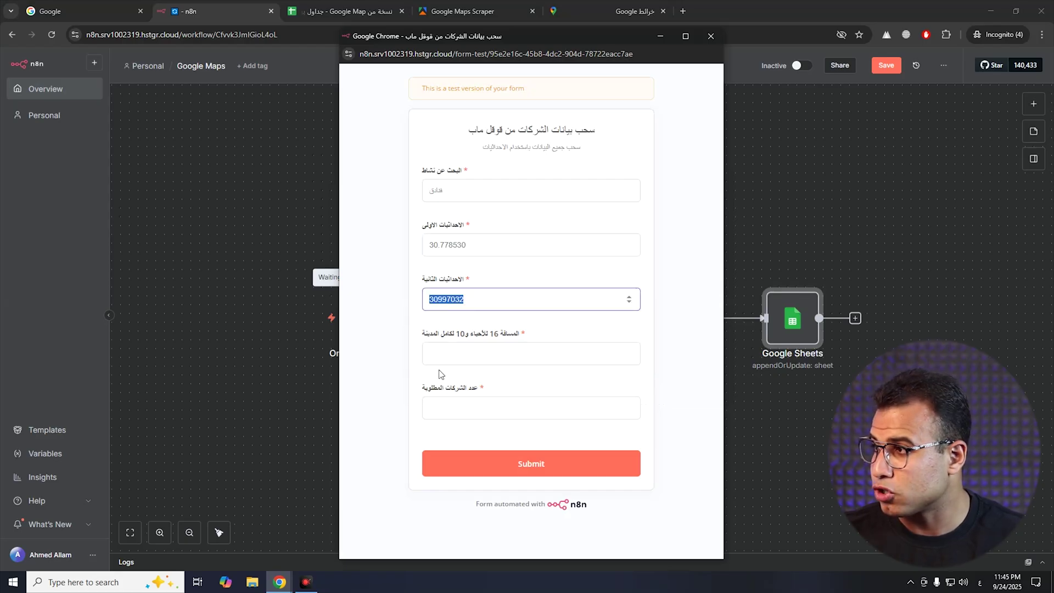
key("shift+Tab")
key("Tab")
Enter distance 16 and 20 companies, submit the form, and close the popup to watch the run
left_click(450, 351)
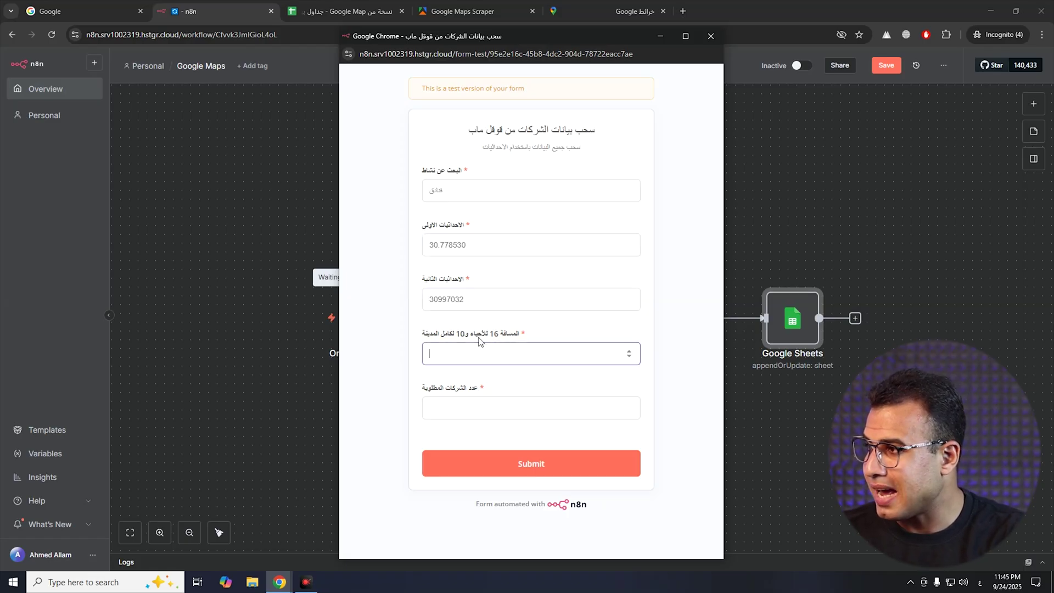
type("16")
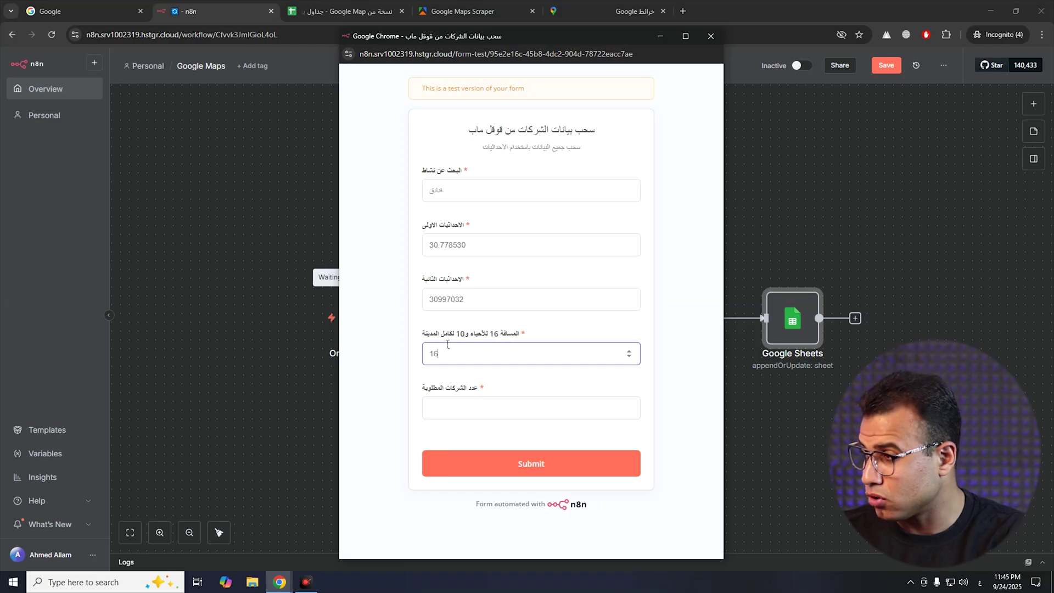
left_click(459, 402)
type("20")
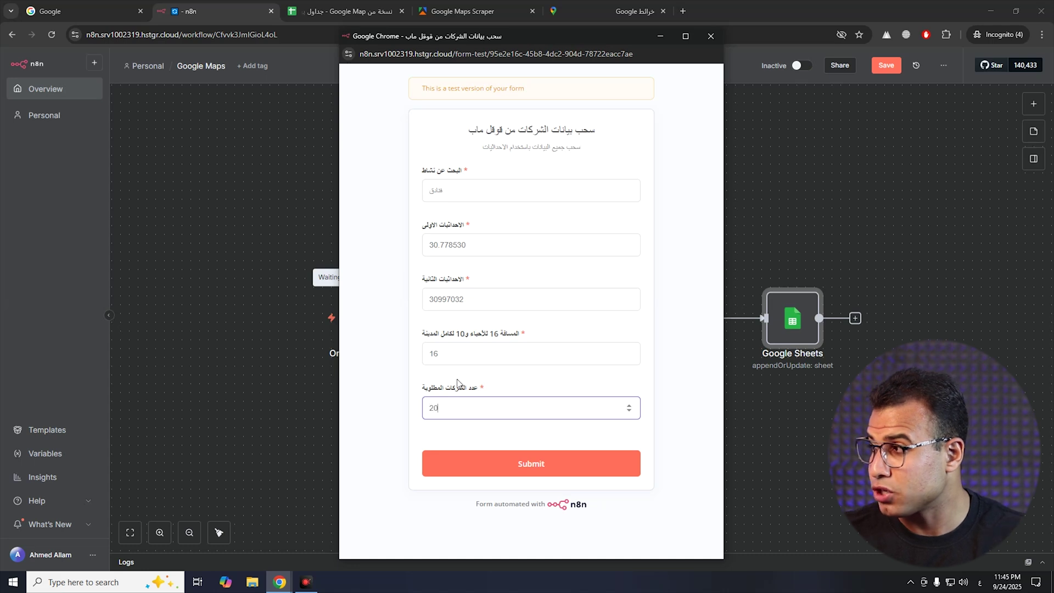
left_click(498, 461)
left_click(220, 223)
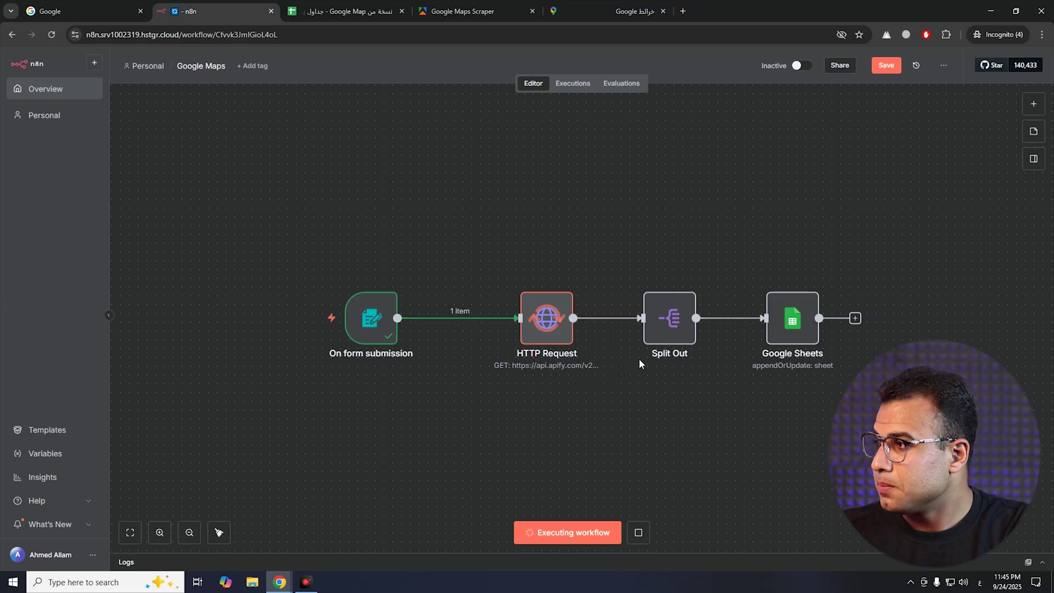
mouse_move(731, 318)
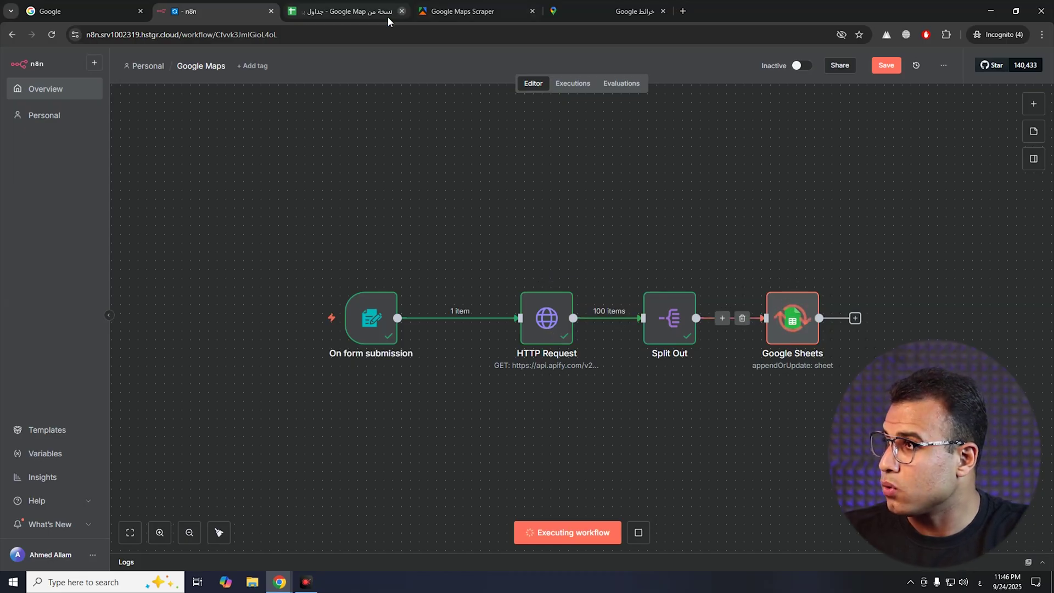
Review the scraped listings' name, neighborhood, city, website, phone and Google Maps URL columns
left_click(351, 13)
scroll(141, 203, "down", 10)
scroll(187, 263, "down", 10)
scroll(224, 294, "down", 10)
scroll(273, 316, "up", 15)
scroll(273, 317, "up", 10)
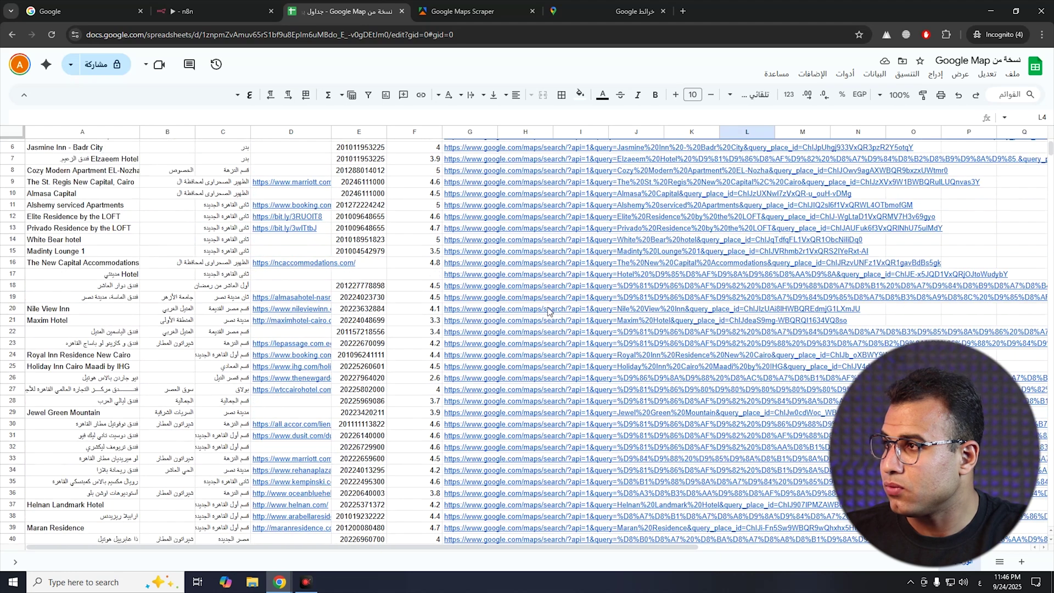
scroll(426, 267, "up", 2)
left_click(58, 158)
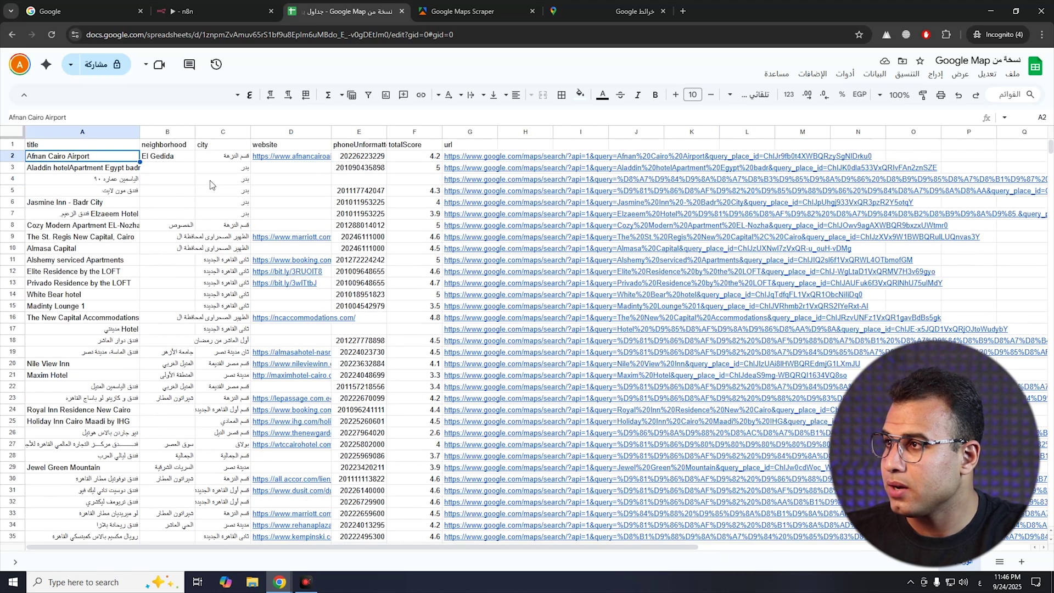
left_click_drag(202, 148, 195, 150)
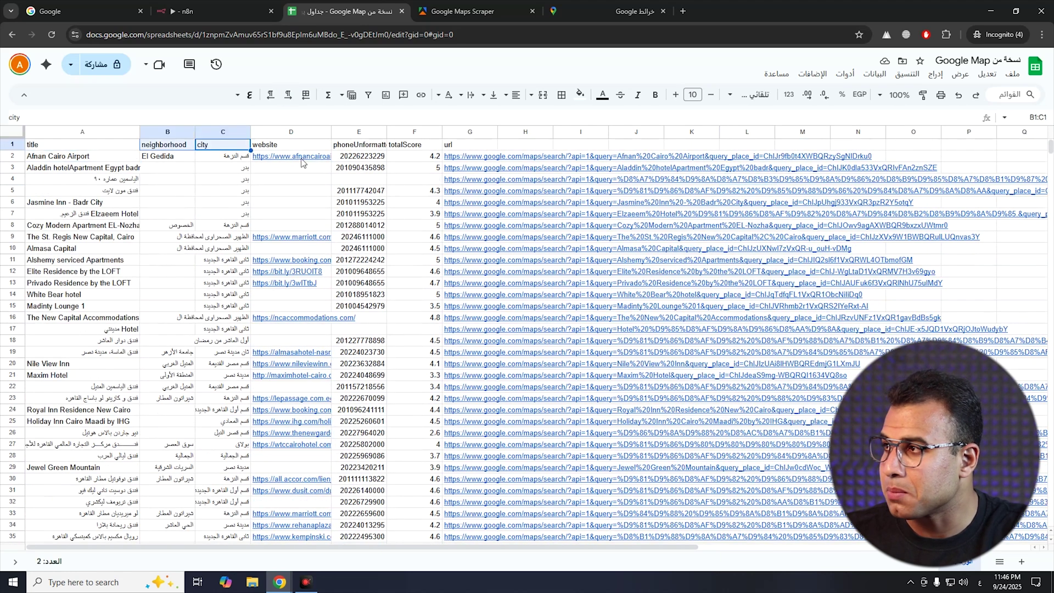
left_click_drag(302, 162, 235, 158)
left_click_drag(365, 159, 296, 158)
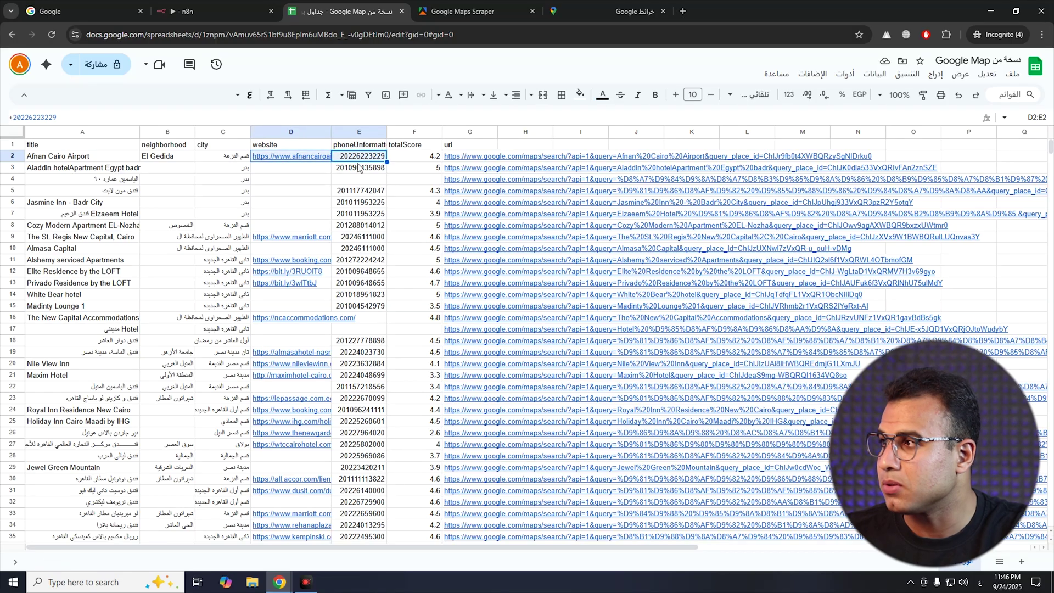
left_click_drag(694, 203, 521, 468)
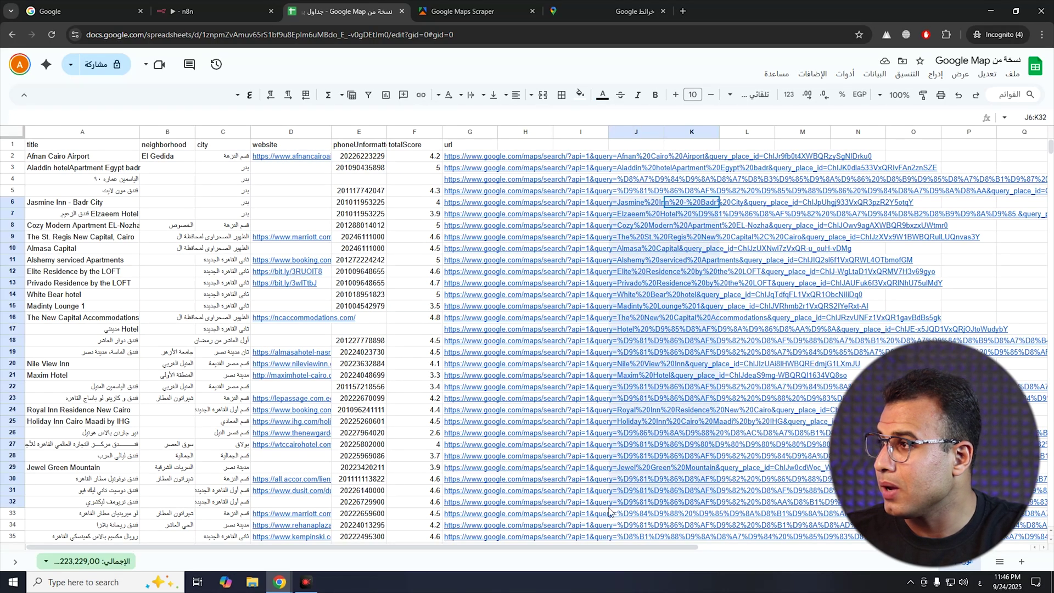
Copy cell A4 'الياسمين عماره ٩٠' and search it on Google in a new tab
double_click(103, 177)
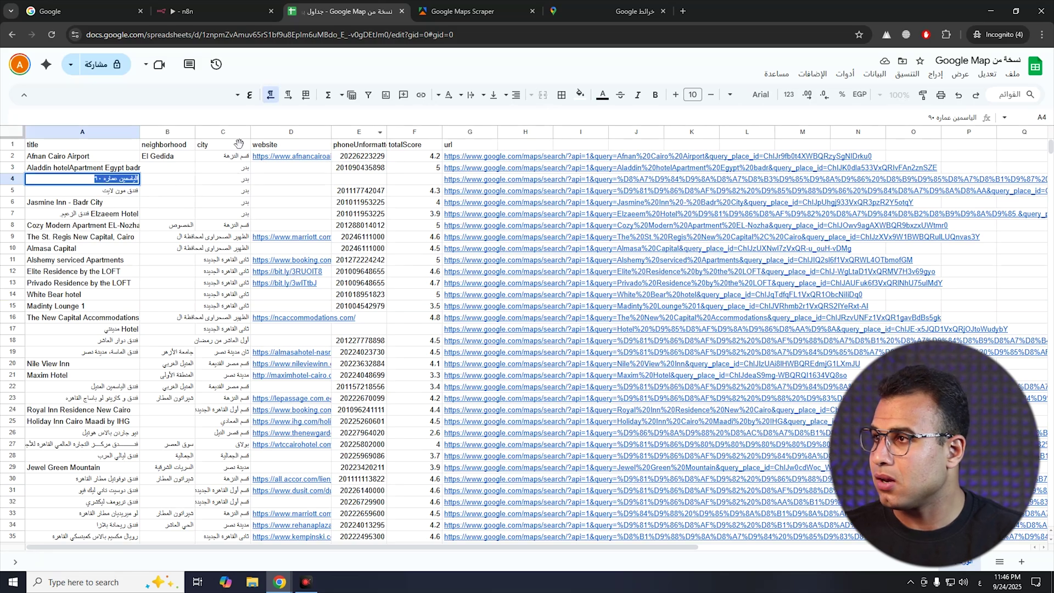
key("ctrl+c")
key("ctrl+t")
key("ctrl+v")
key("Return")
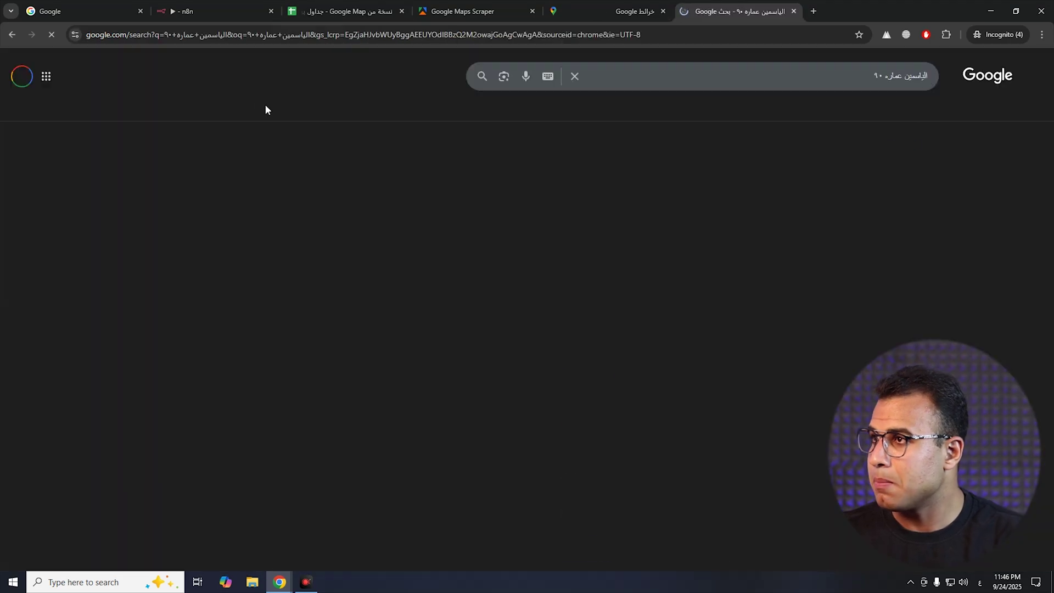
scroll(883, 209, "down", 2)
left_click(491, 352)
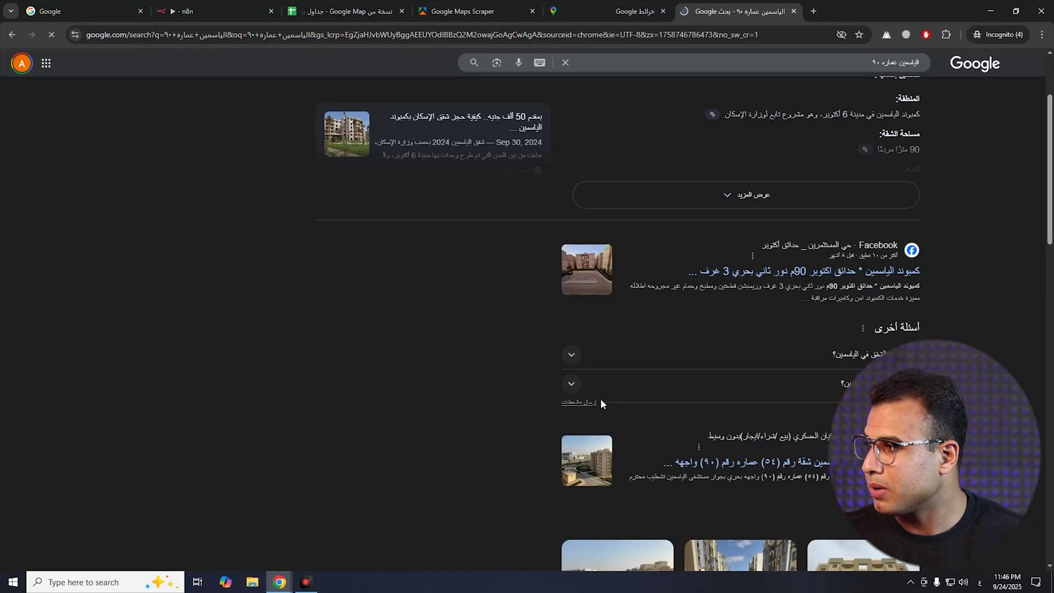
left_click(186, 17)
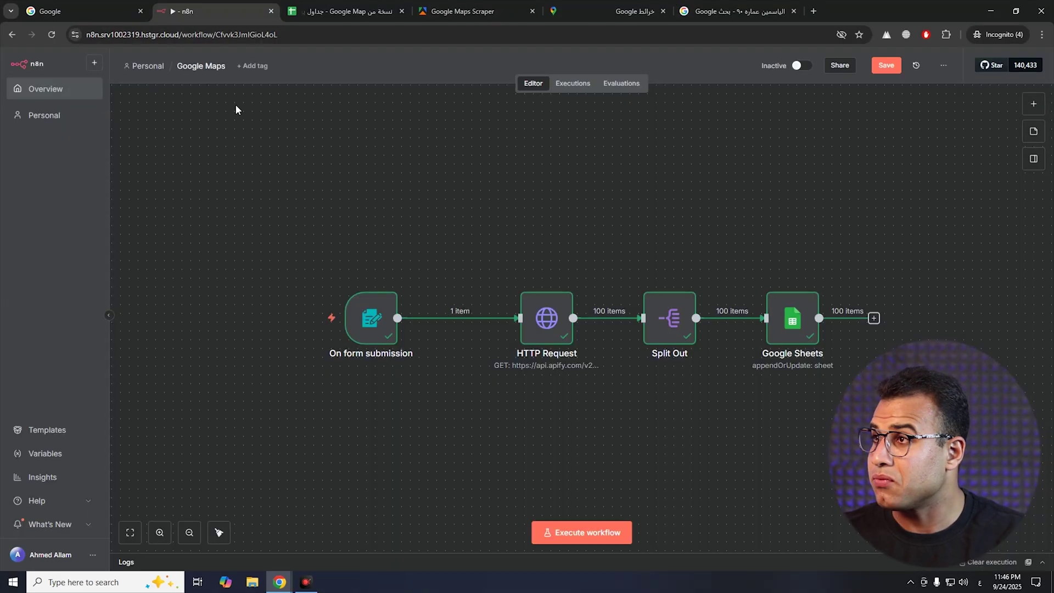
Switch back to the Google Sheets tab showing the scraped hotel listings
left_click(354, 19)
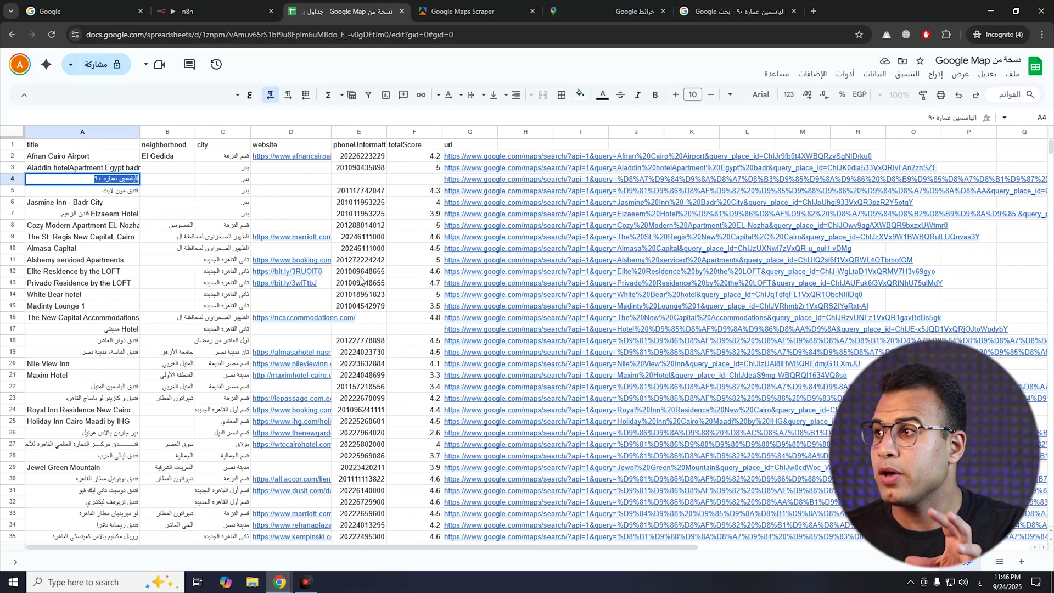